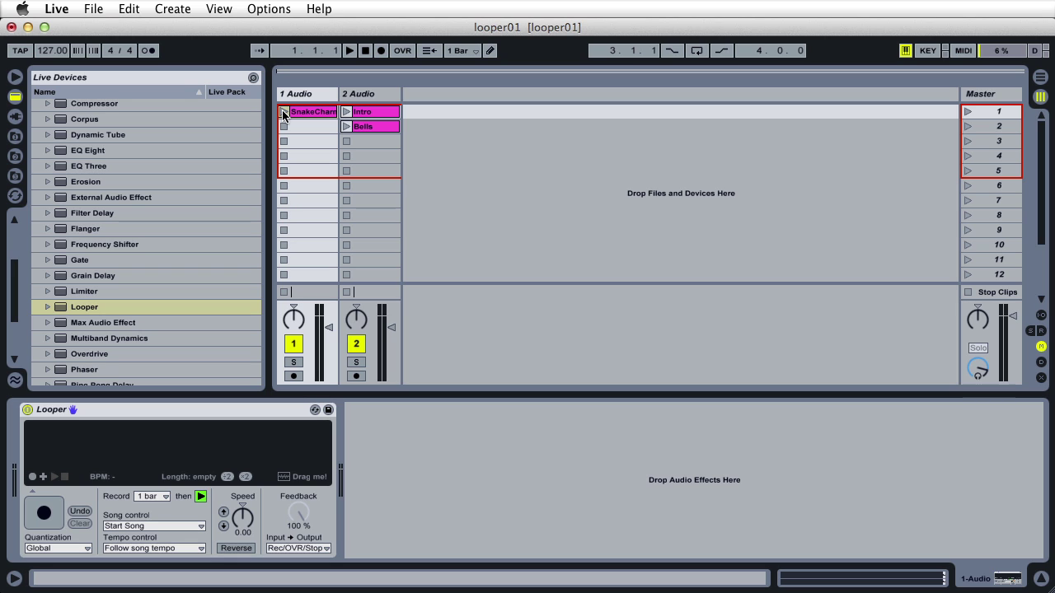
Play the SnakeCharmer clip briefly, stop track 1's clip, and focus the Looper device
click(282, 110)
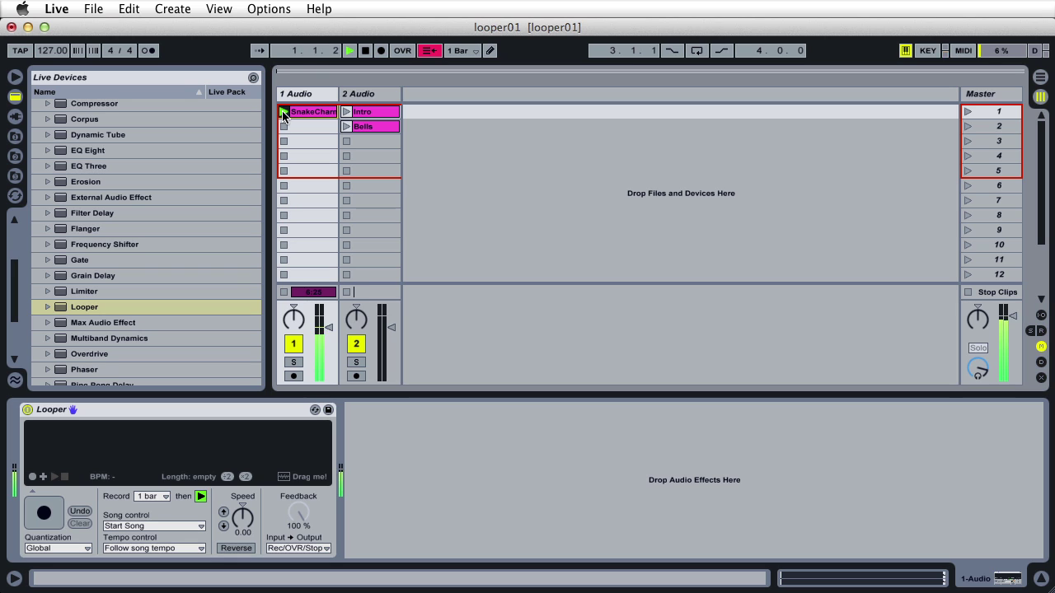
click(284, 292)
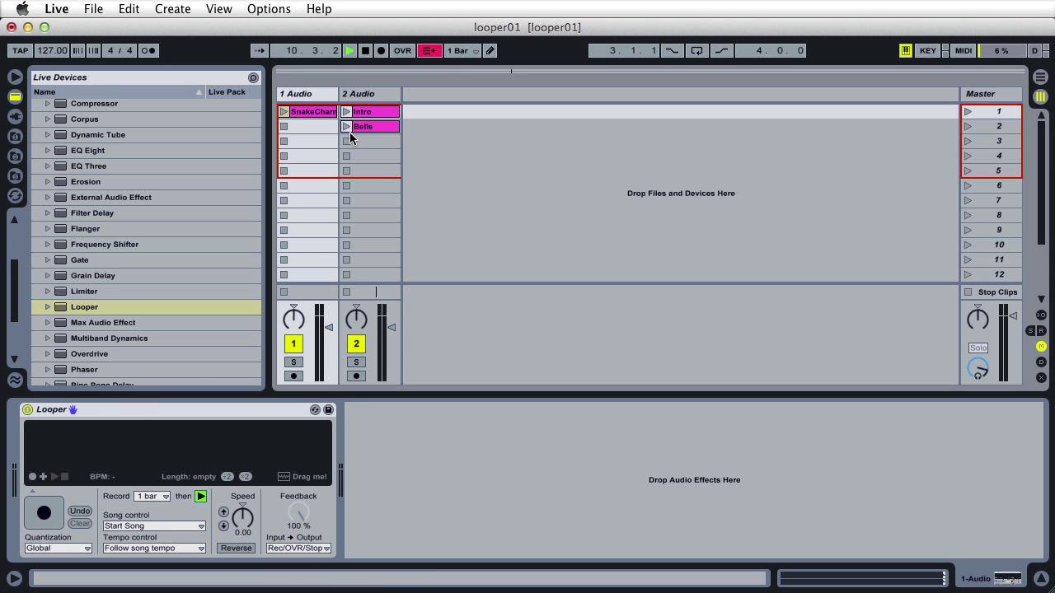
click(99, 414)
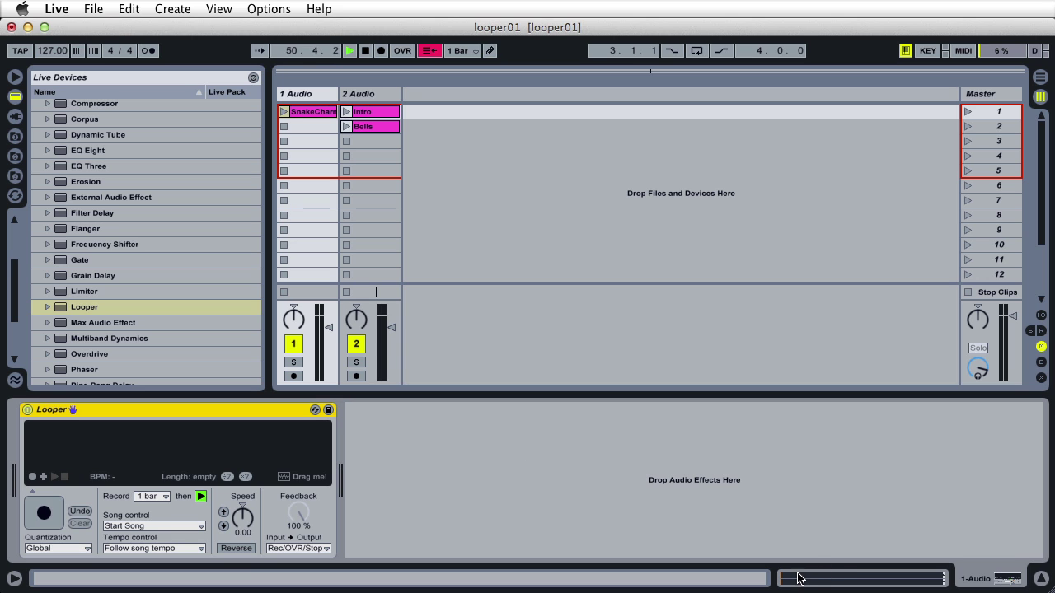
Restart the SnakeCharmer clip from around bar 69 in Clip View, then return to the Looper
click(842, 581)
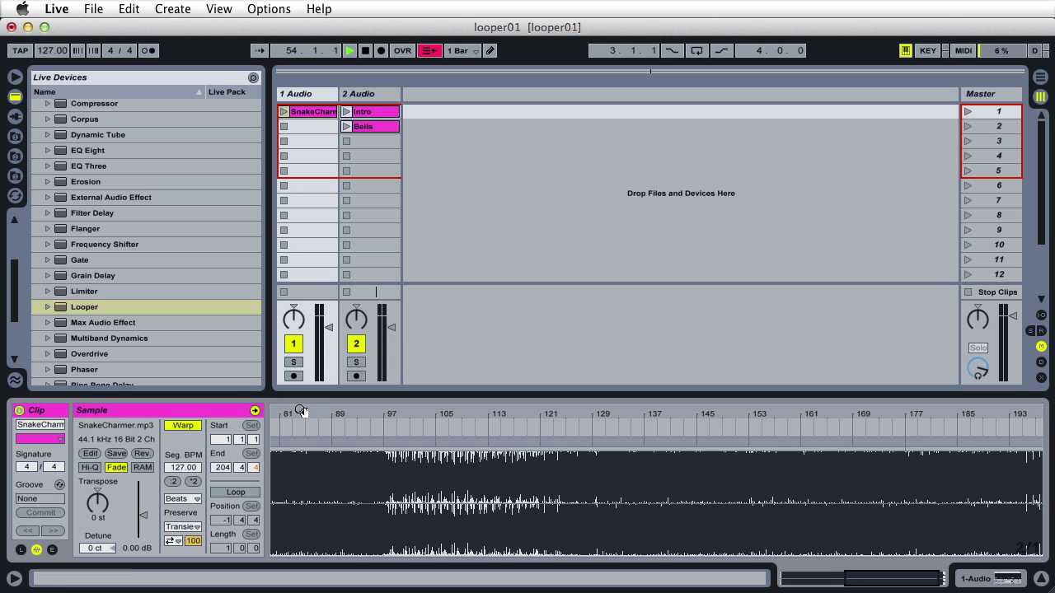
drag(297, 414, 557, 413)
drag(486, 417, 419, 417)
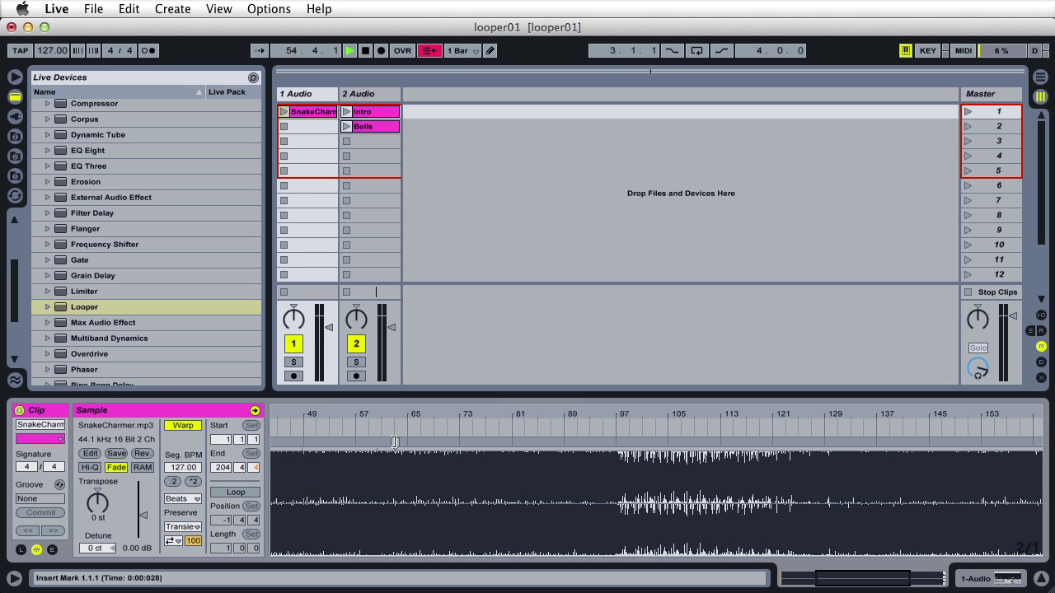
click(435, 427)
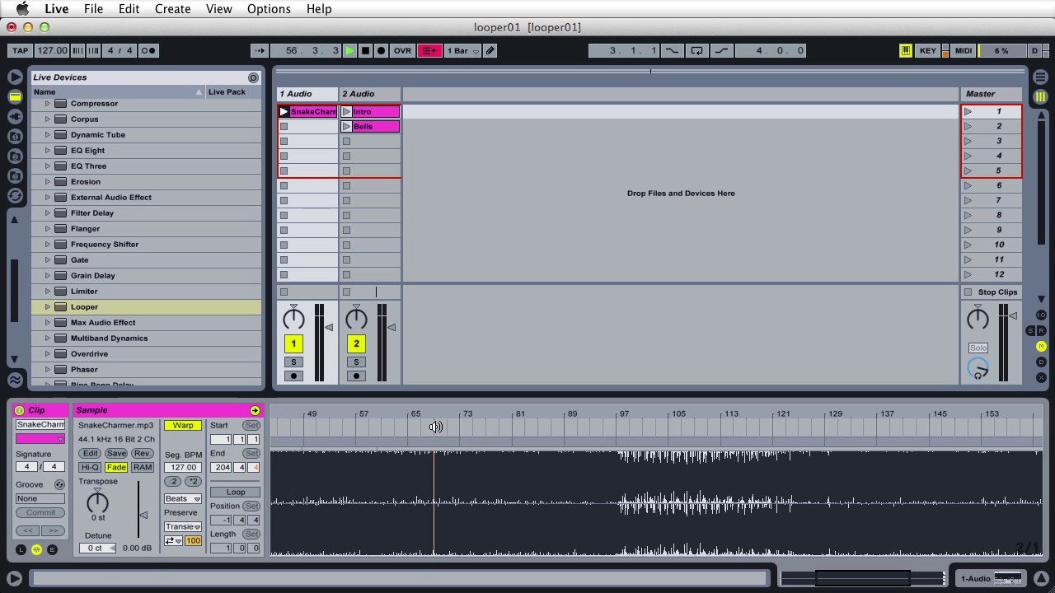
click(1001, 571)
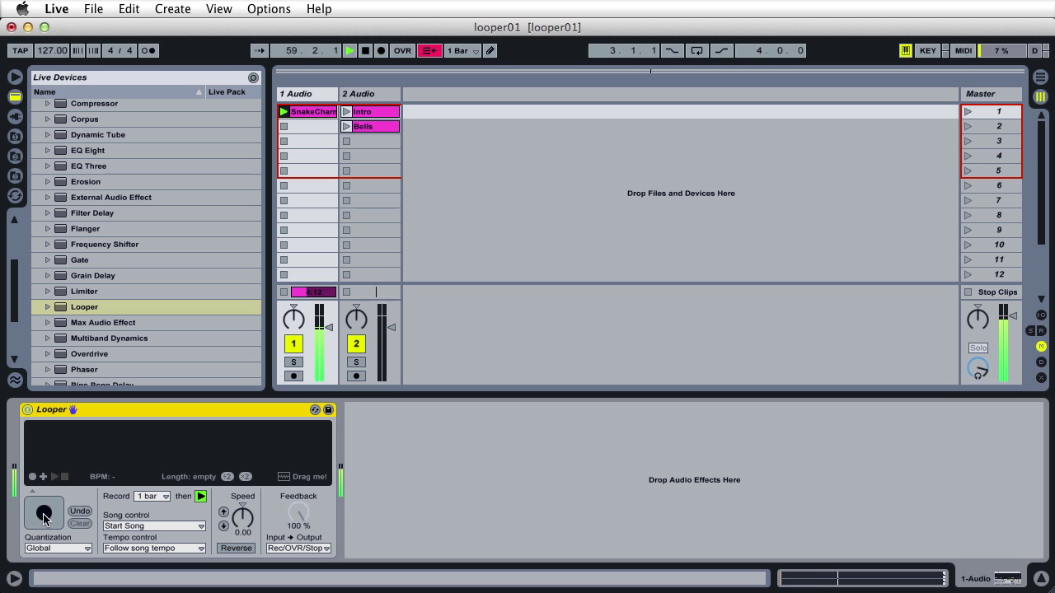
Record a one-bar SnakeCharmer loop into the Looper, stop the clip, and undo the recording
click(32, 477)
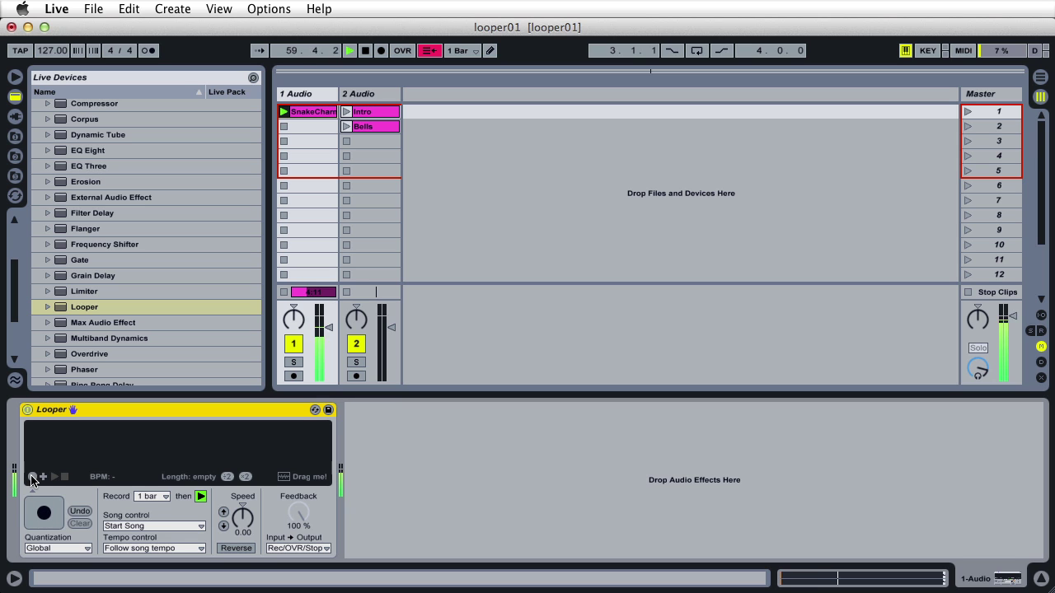
click(284, 291)
click(73, 498)
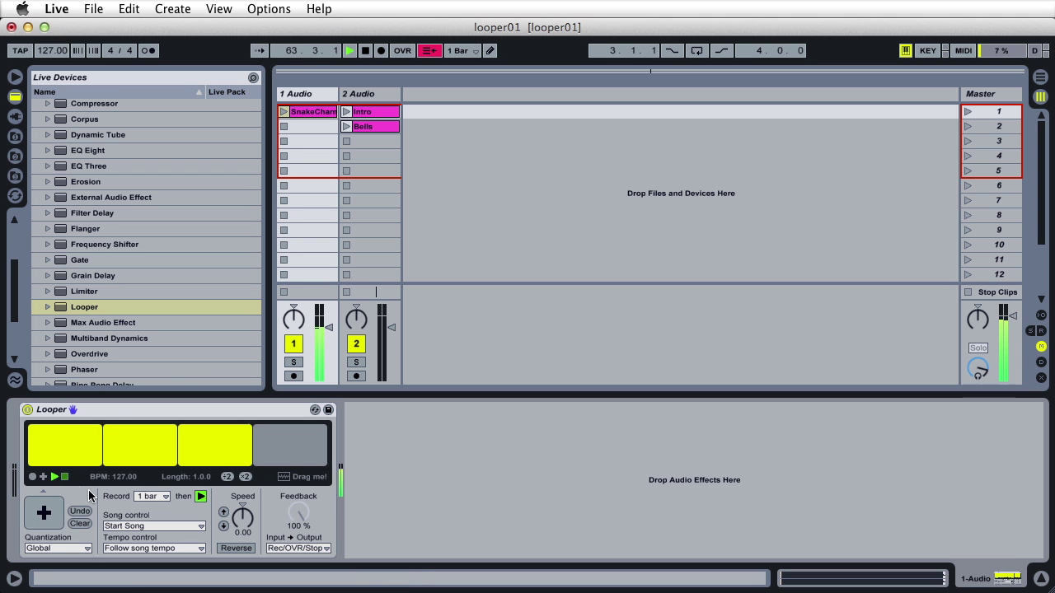
click(72, 512)
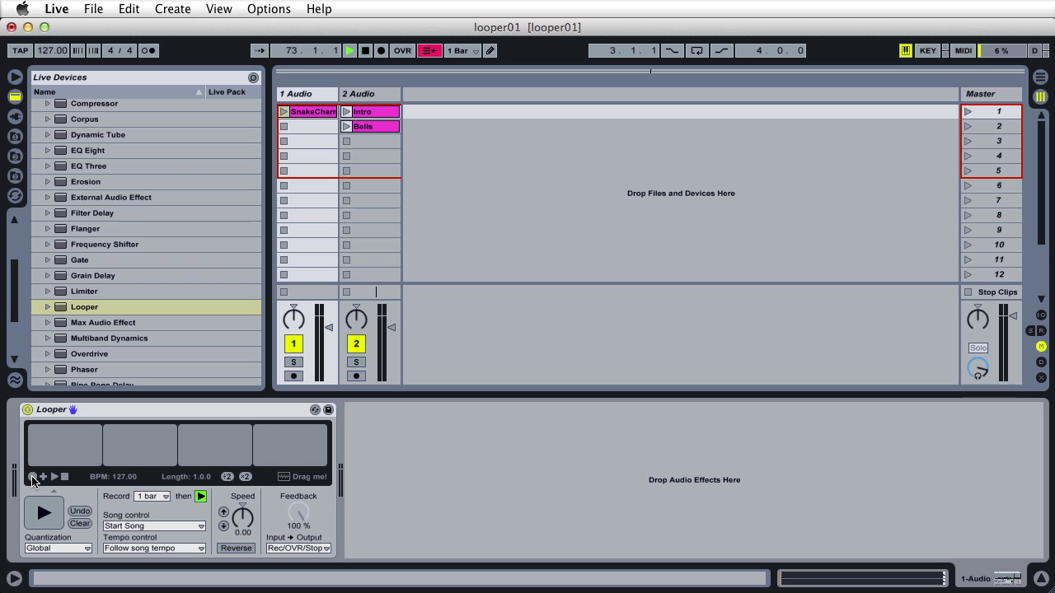
click(32, 477)
click(162, 496)
click(154, 494)
click(152, 495)
click(153, 506)
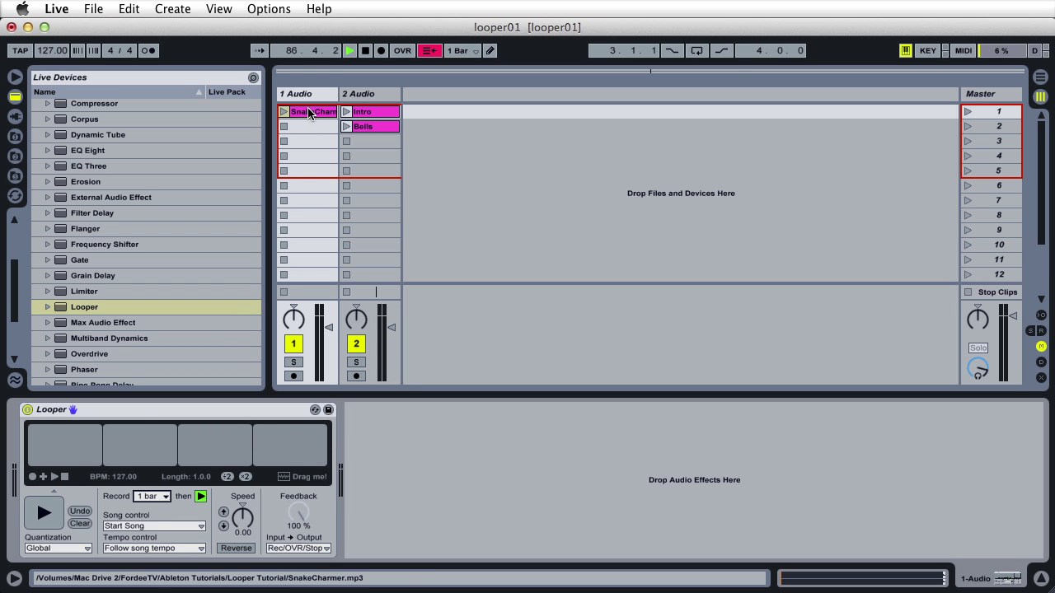
click(200, 498)
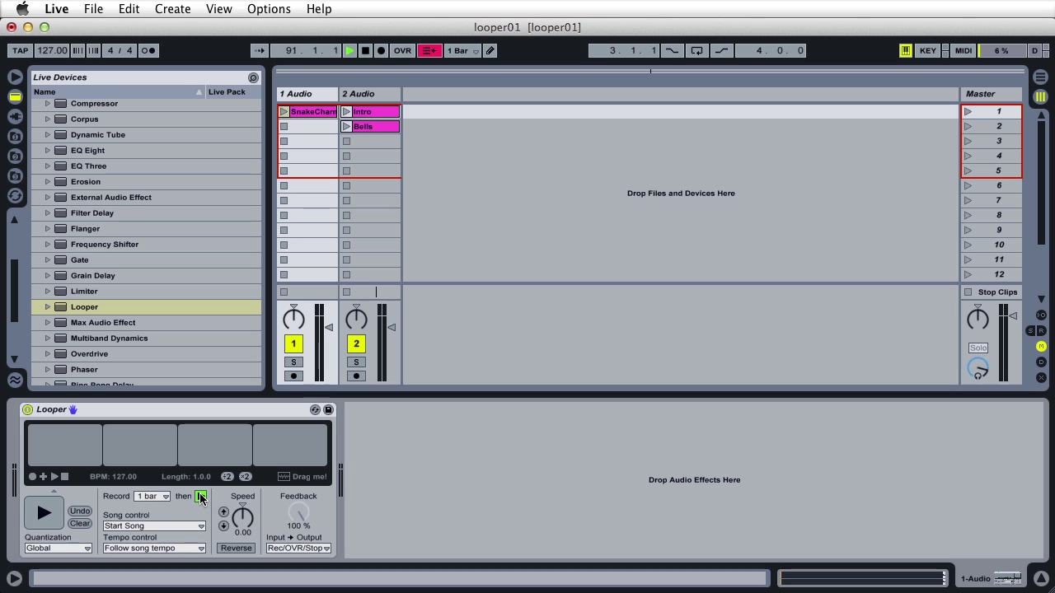
click(200, 498)
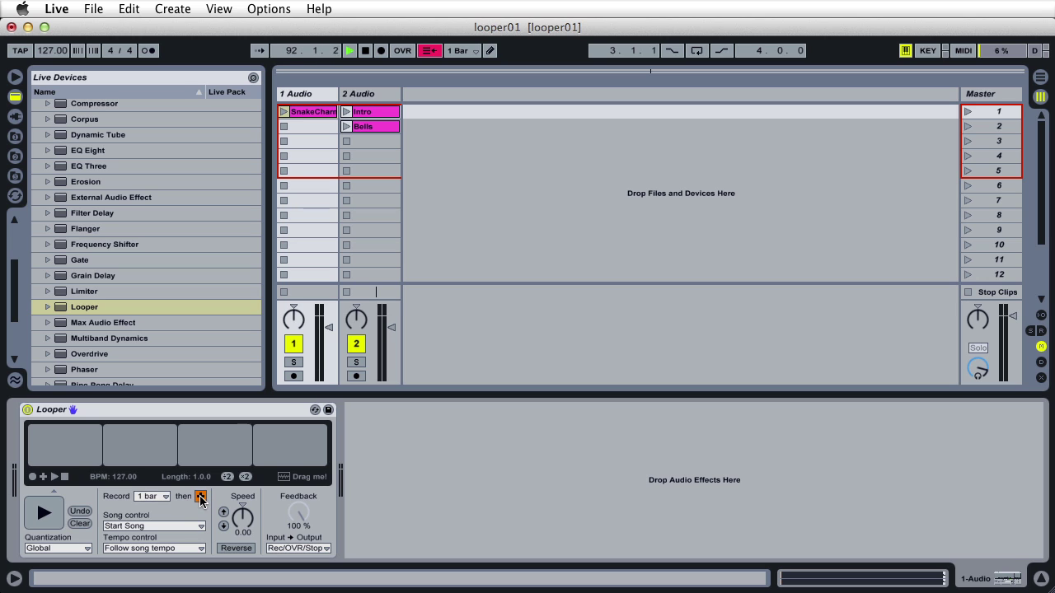
click(200, 497)
click(44, 477)
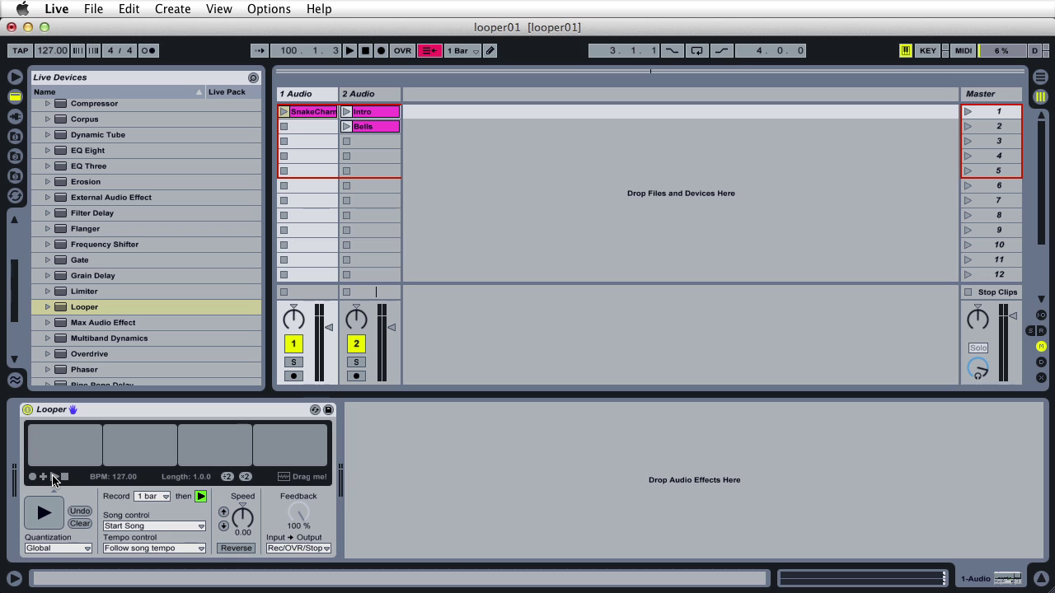
Record a Looper loop as the song restarts, then stop the loop
click(53, 477)
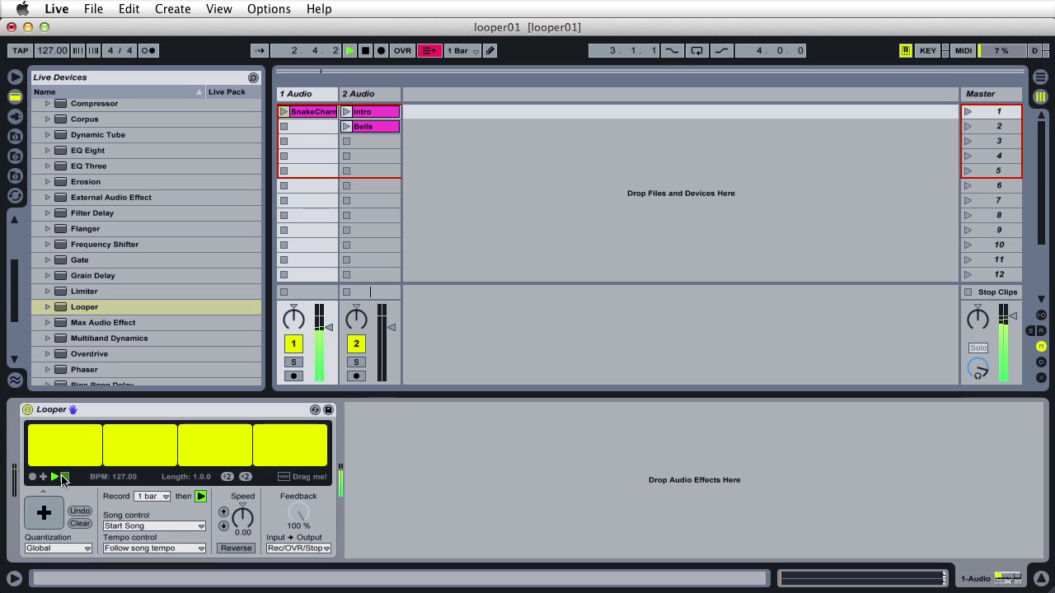
click(64, 478)
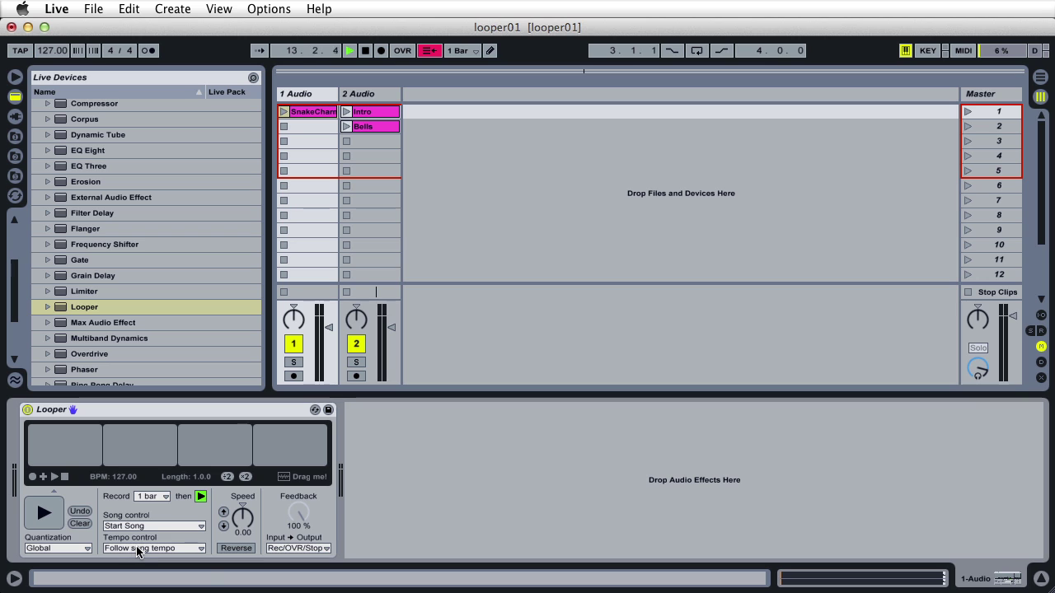
click(138, 549)
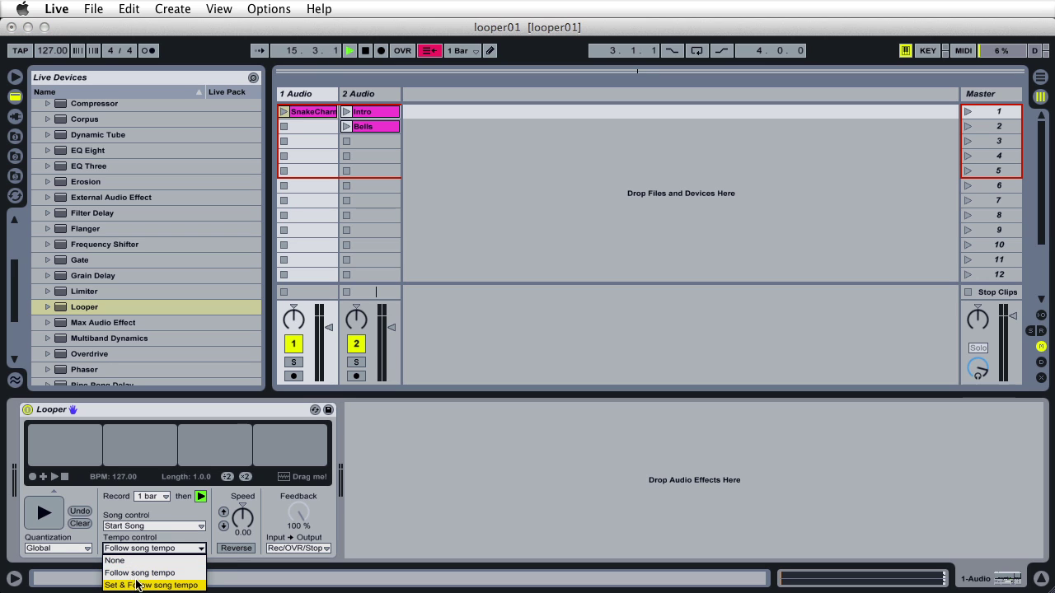
click(120, 585)
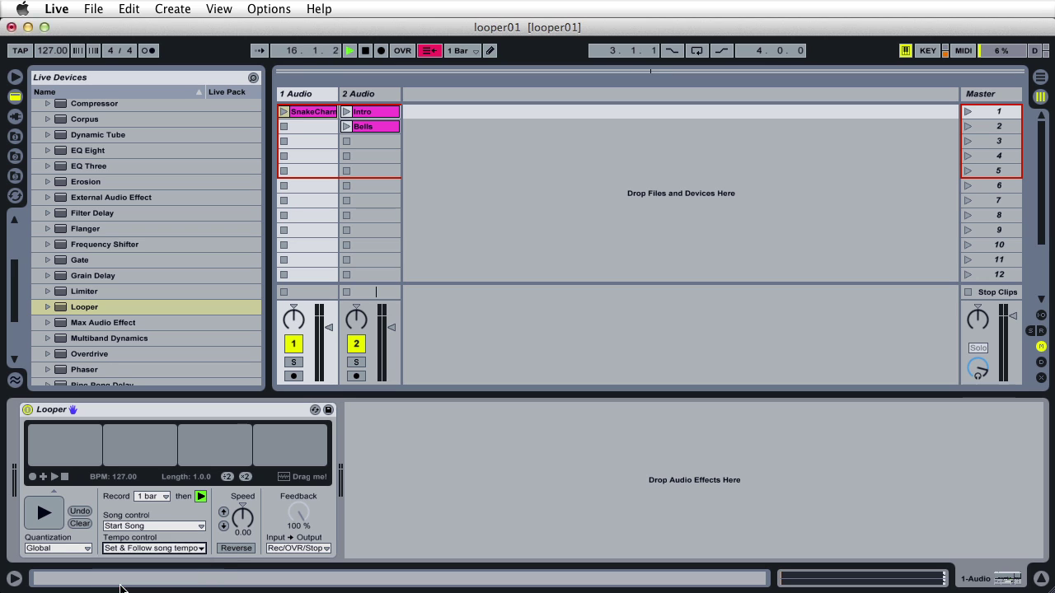
click(202, 549)
click(122, 561)
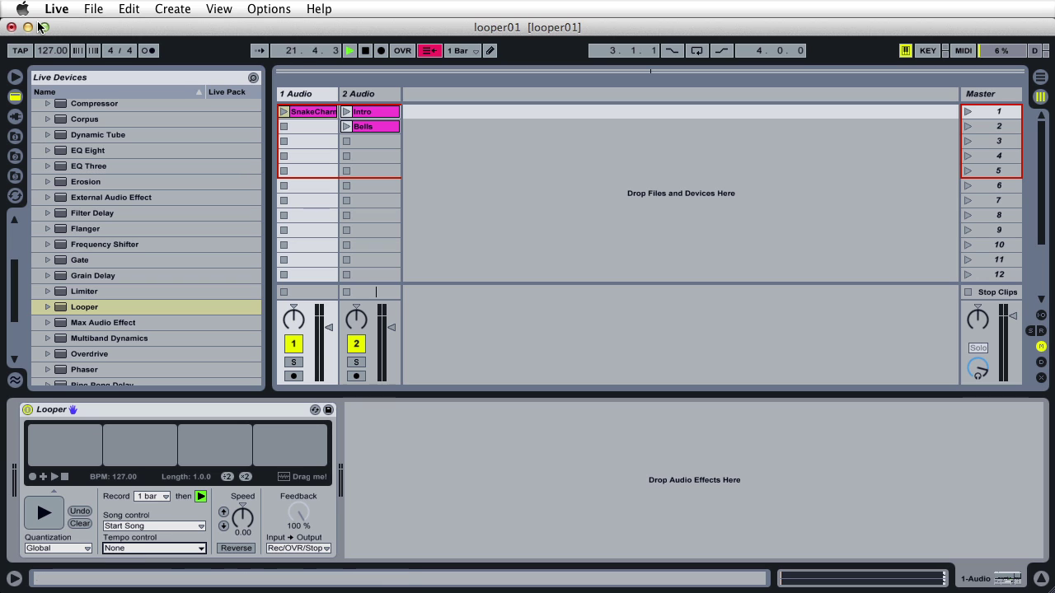
click(126, 549)
click(129, 568)
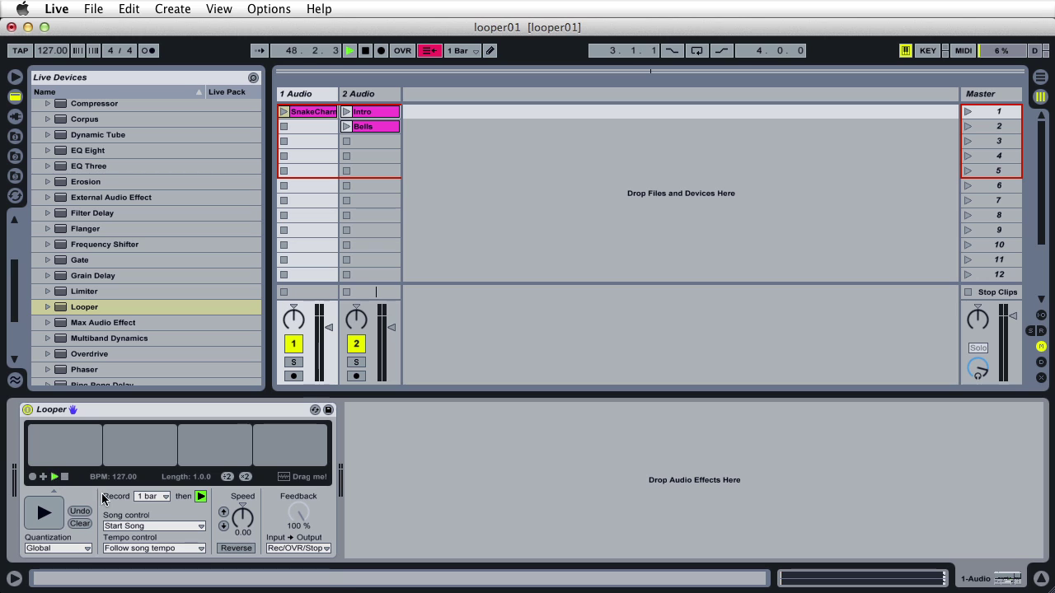
Audition the loop reversed, an octave lower, then at progressively higher speeds
click(234, 550)
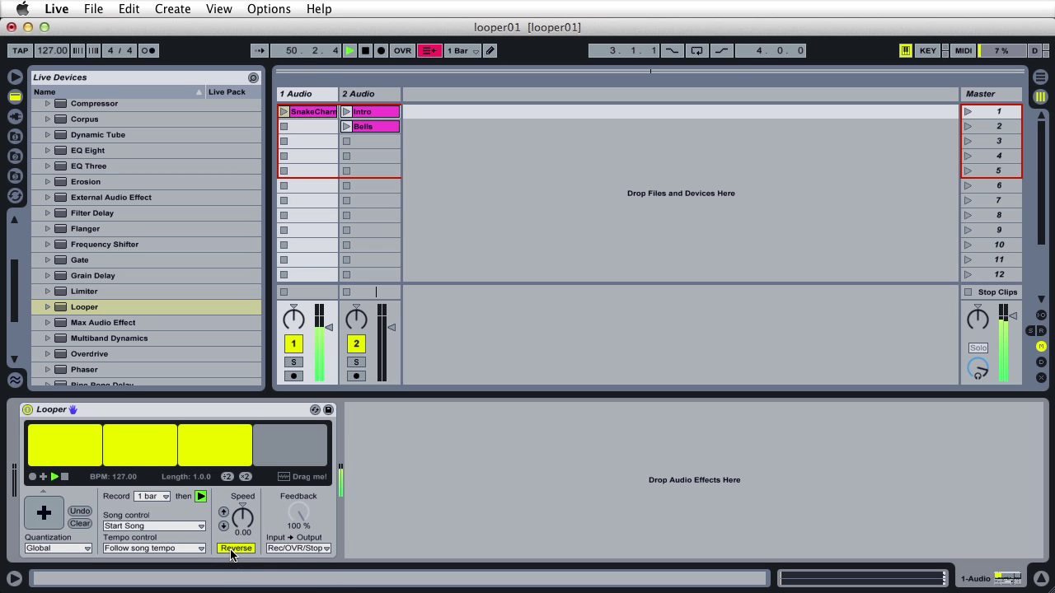
click(233, 548)
click(224, 527)
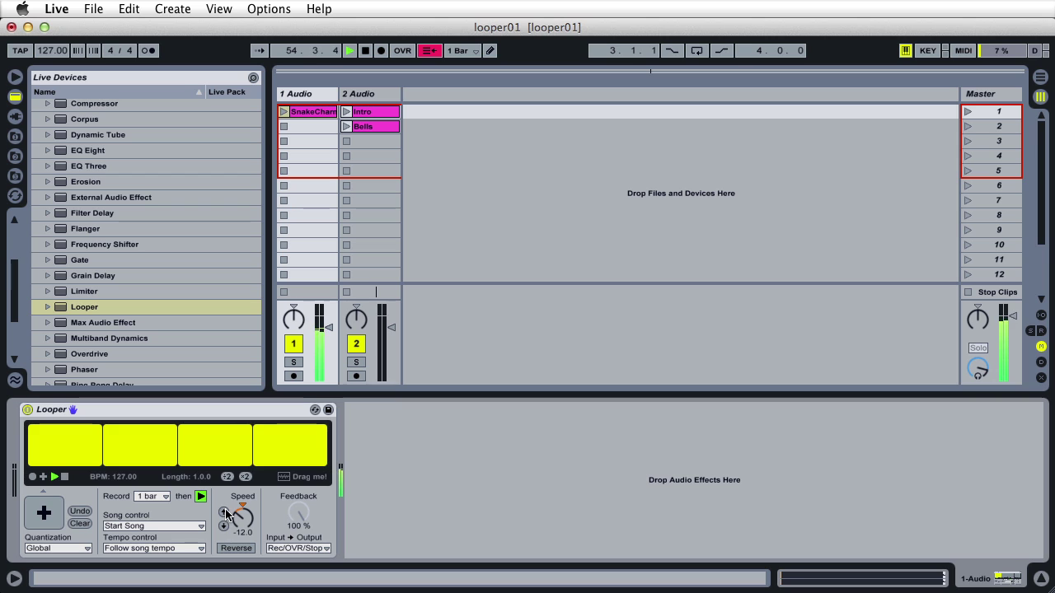
click(223, 512)
click(224, 512)
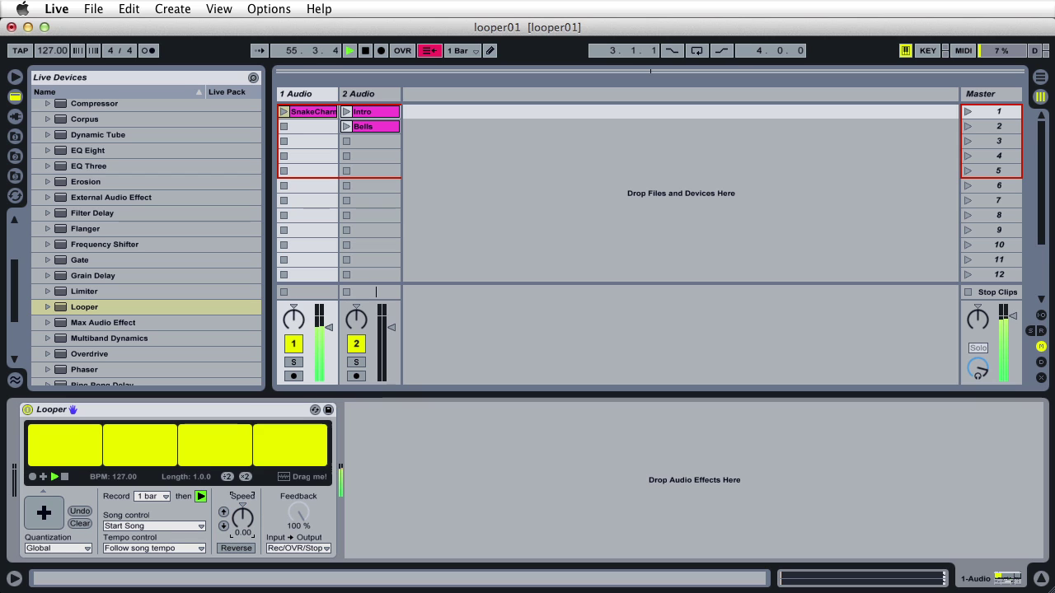
drag(242, 517, 242, 491)
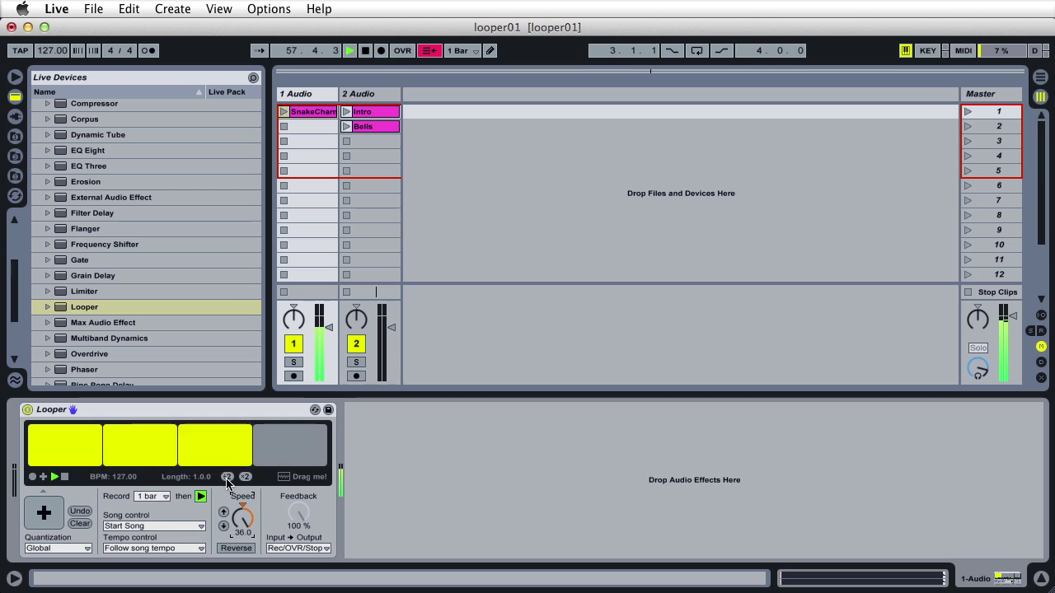
Stop the Looper and reset its Speed to 0.00
click(64, 476)
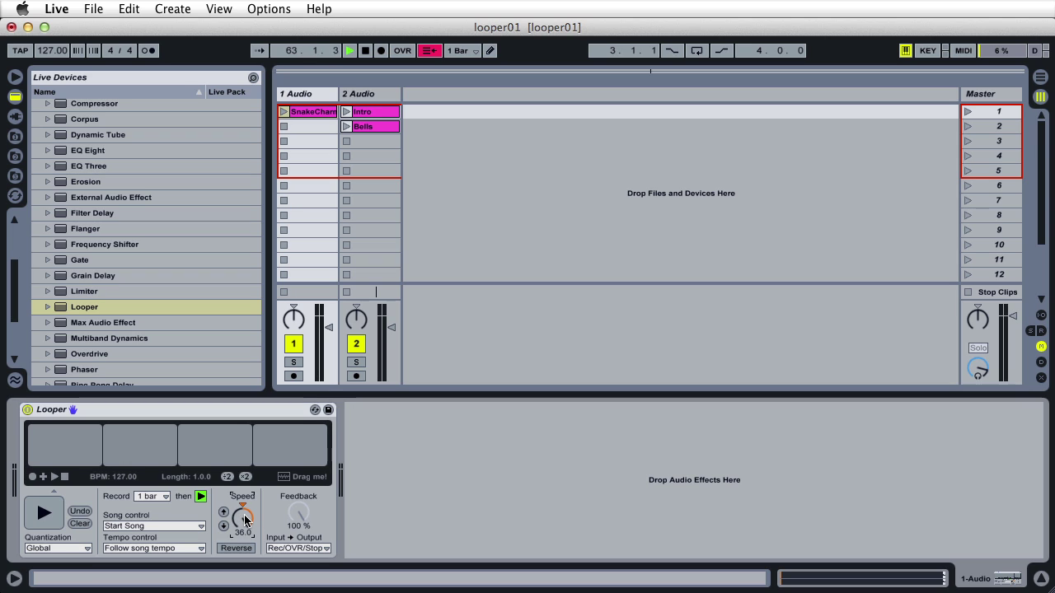
click(244, 519)
key(Delete)
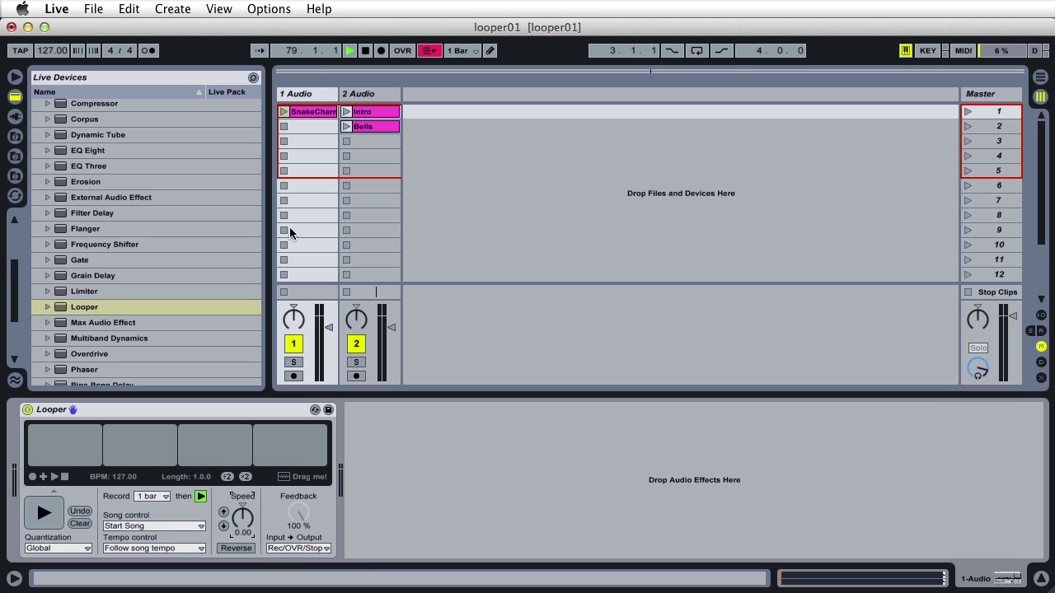
click(284, 548)
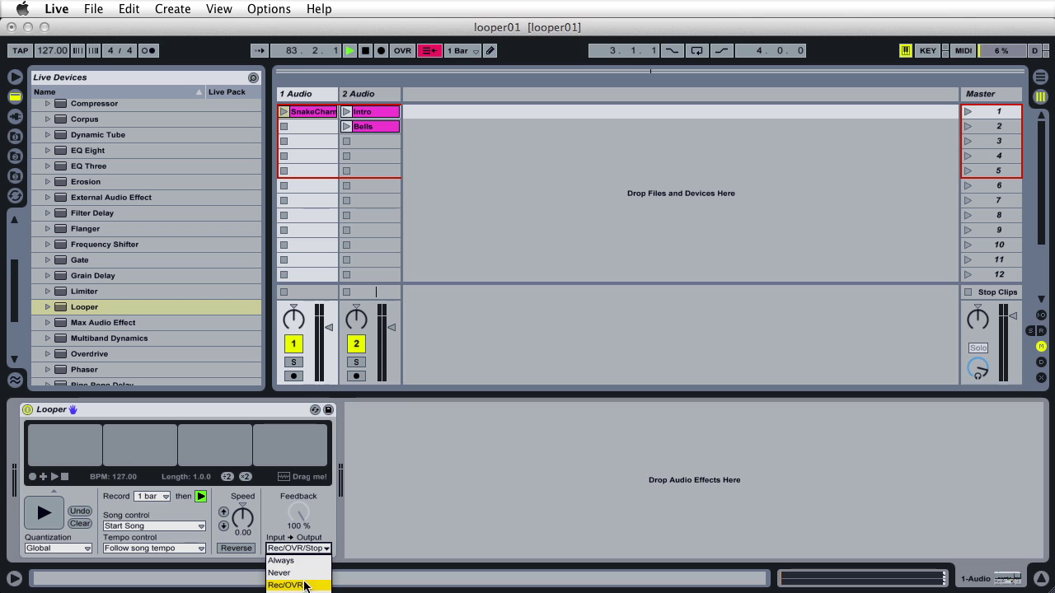
click(294, 517)
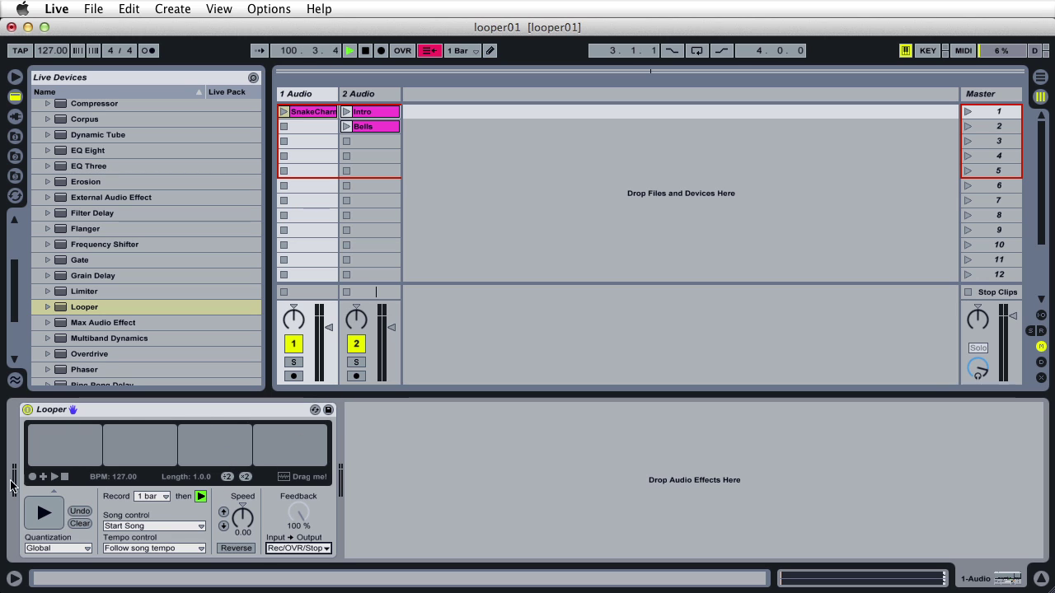
Play the Looper and halve its loop length to 0.2.0 with ÷2
click(54, 476)
click(227, 477)
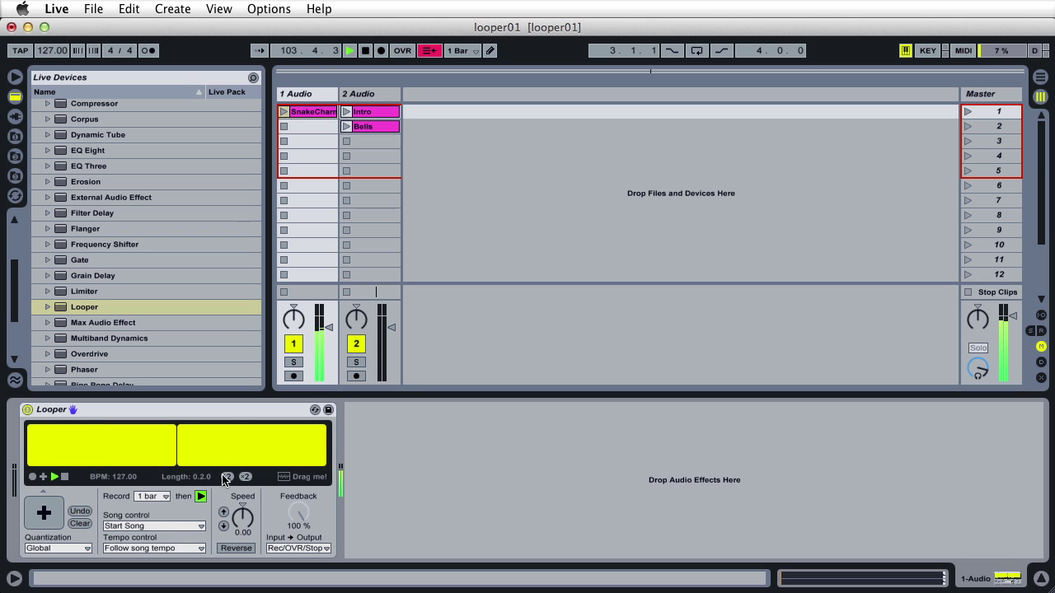
Undo back to 1.0.0, replay and halve twice to 0.1.0, undo once, then stop
click(80, 510)
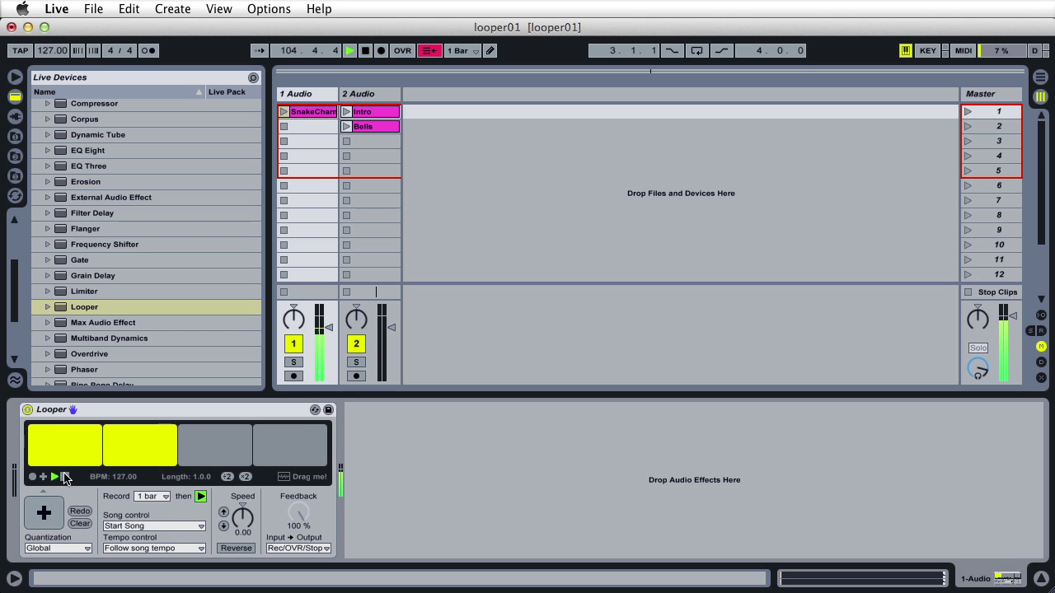
click(66, 477)
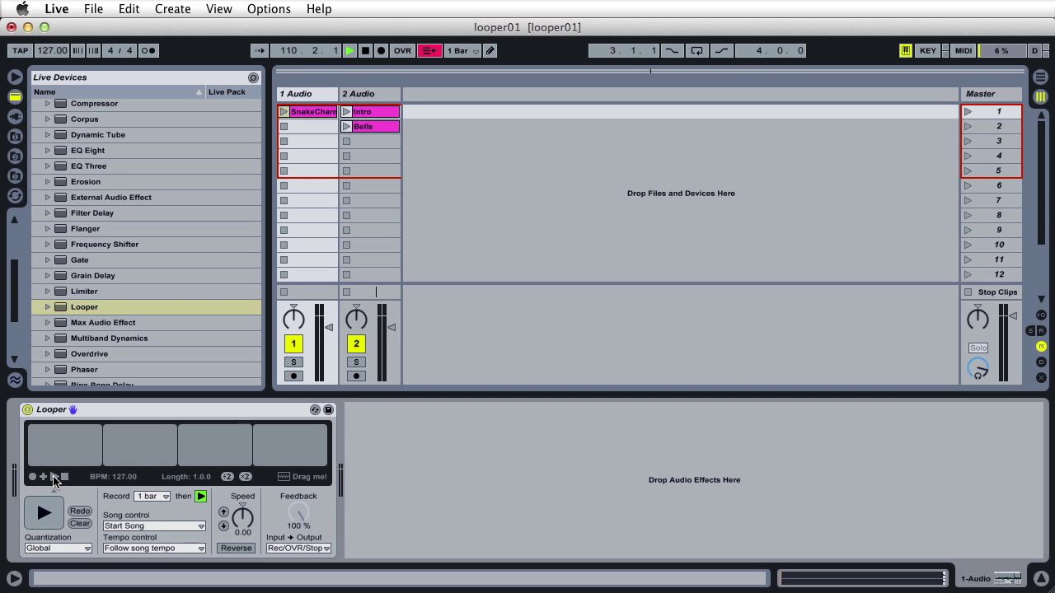
click(54, 477)
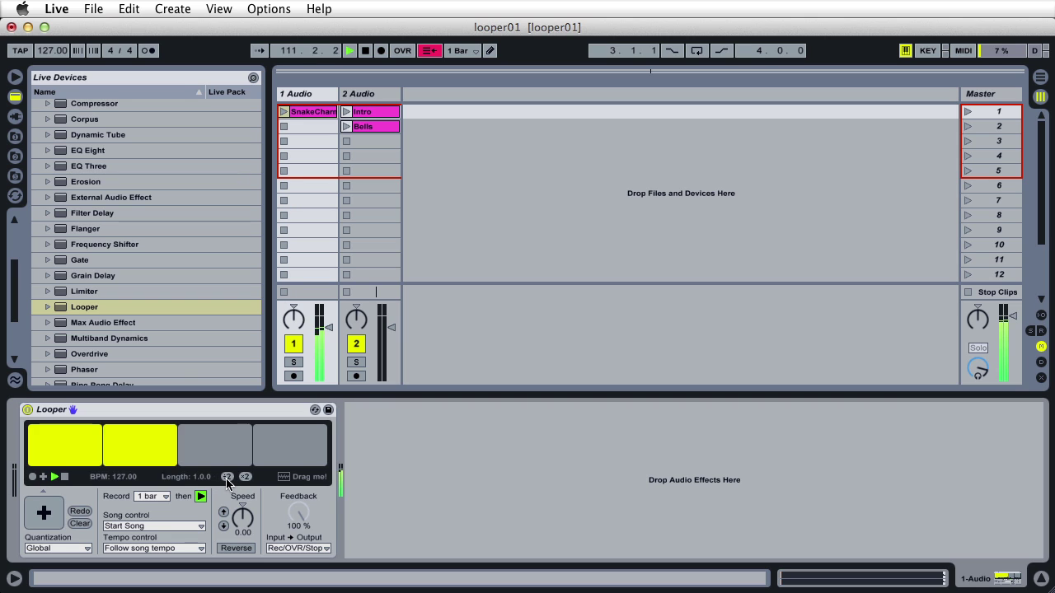
click(228, 477)
click(228, 477)
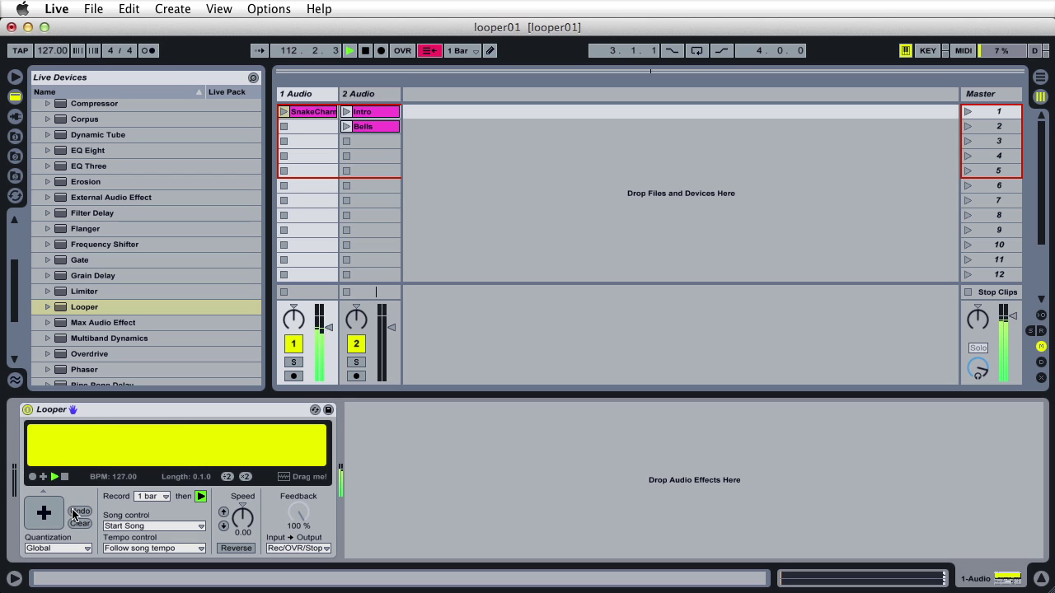
click(78, 511)
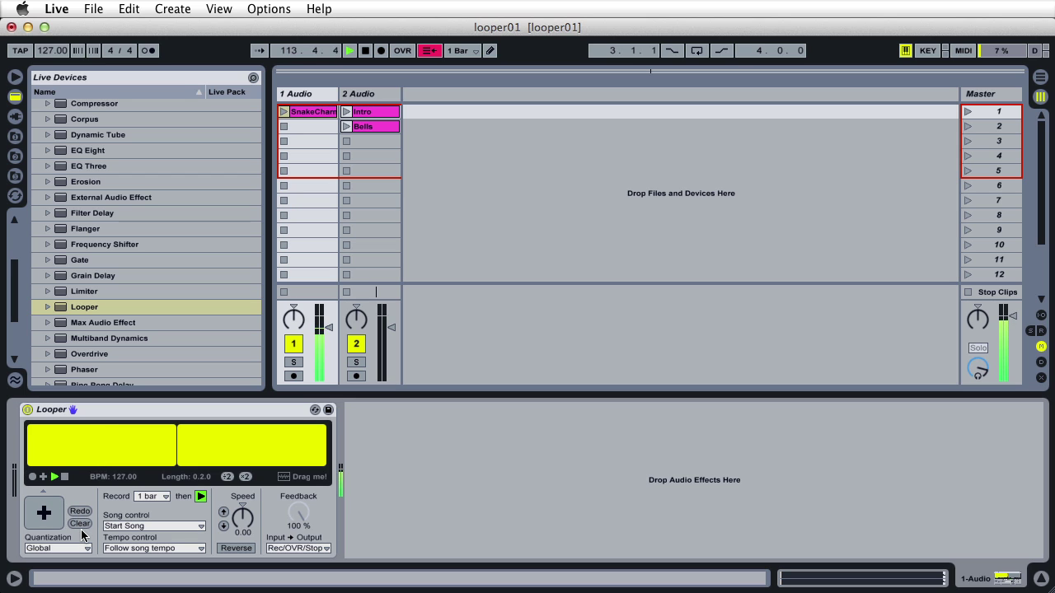
click(64, 477)
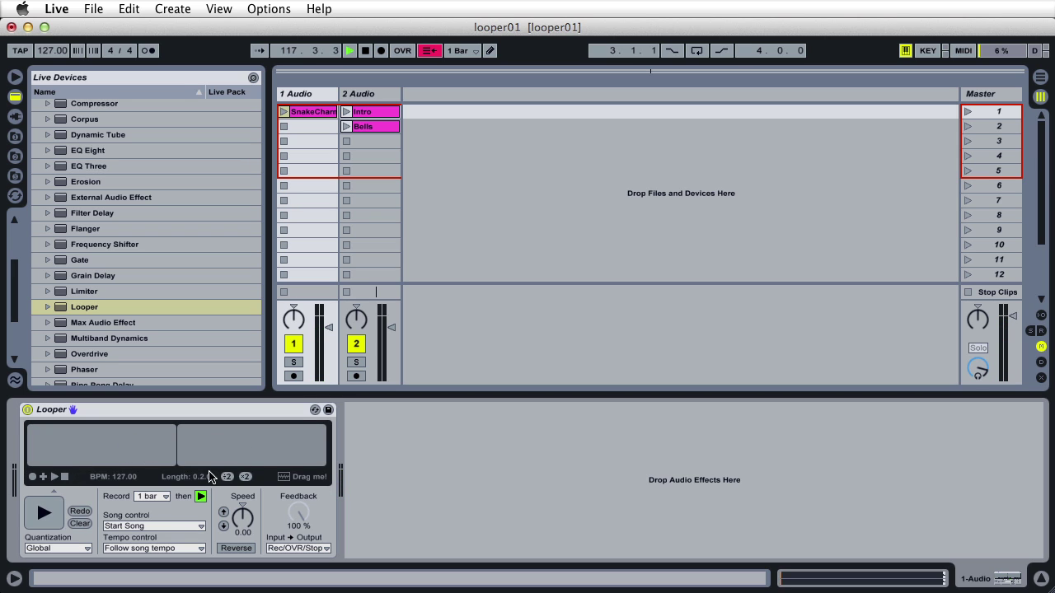
Undo, double the loop to 1.0.0, halve it to 0.2.0, then briefly play and stop it
click(78, 512)
click(246, 478)
click(226, 476)
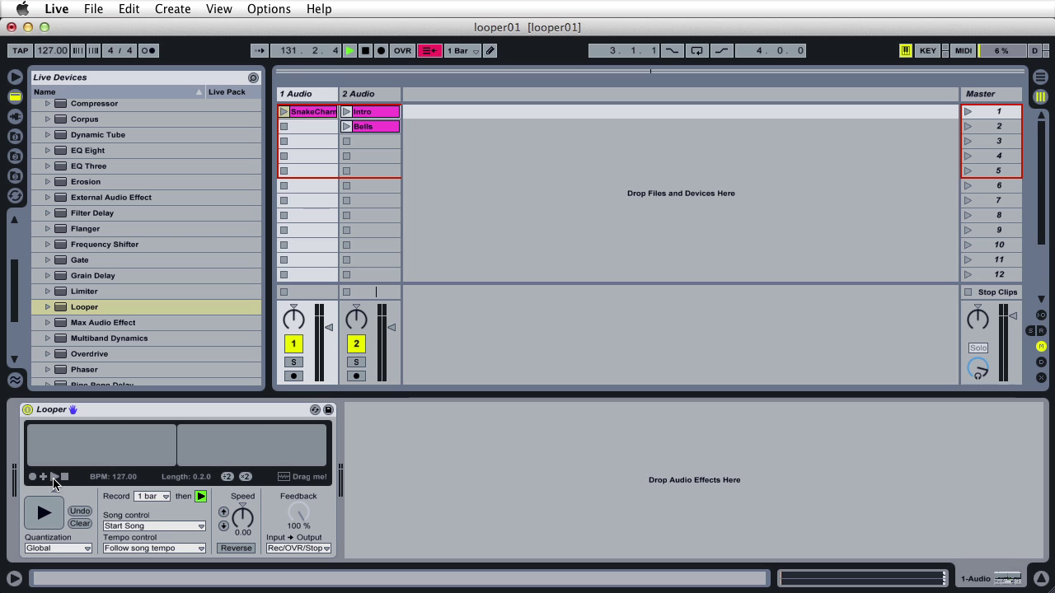
click(53, 476)
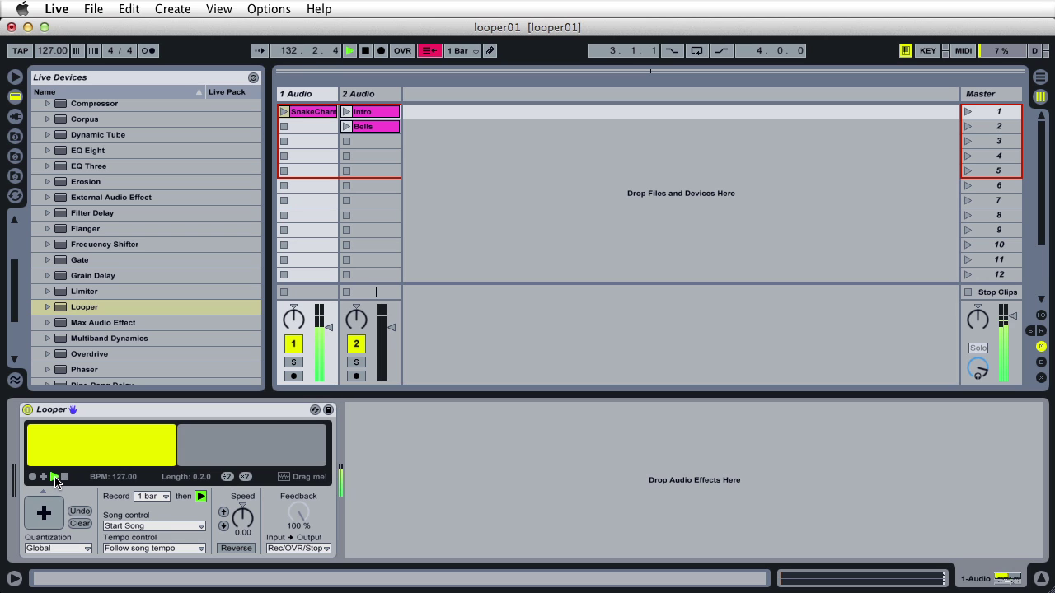
click(64, 477)
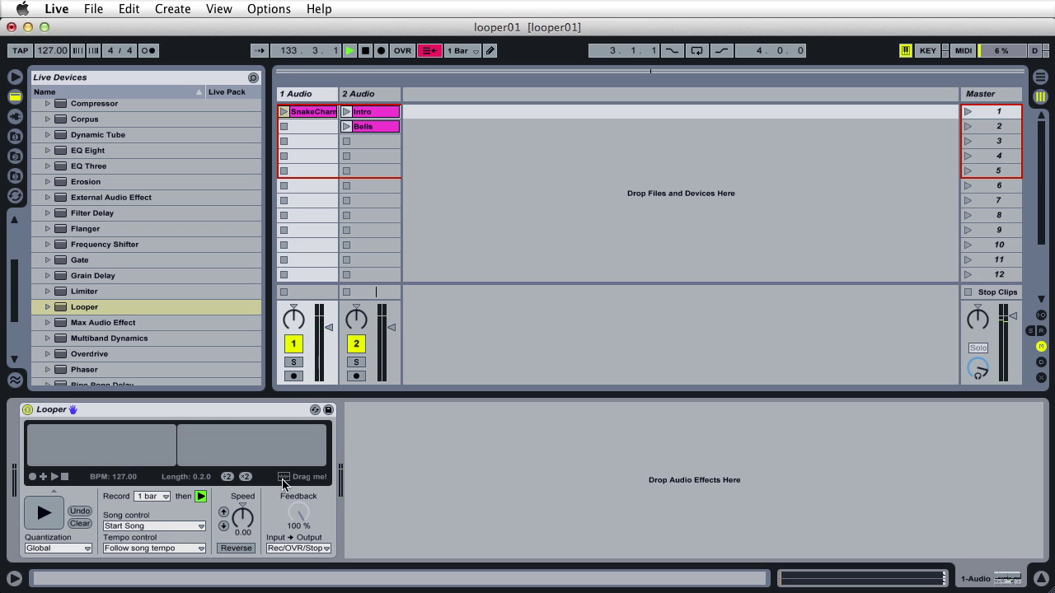
Drag the loop into track 1 slot 4 as Looper0001, then audition and stop that clip
drag(306, 265, 306, 161)
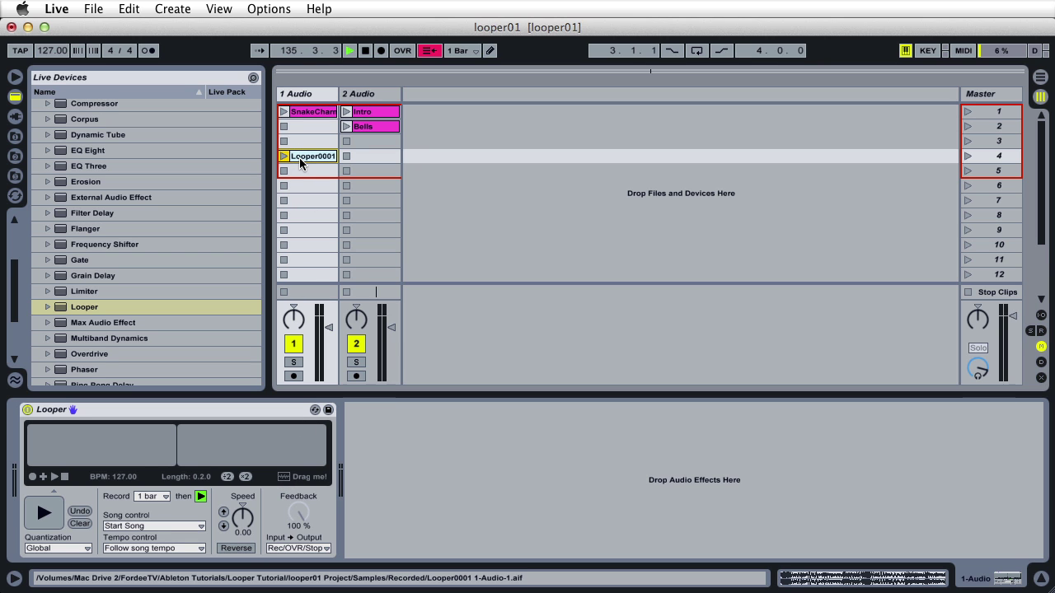
click(298, 158)
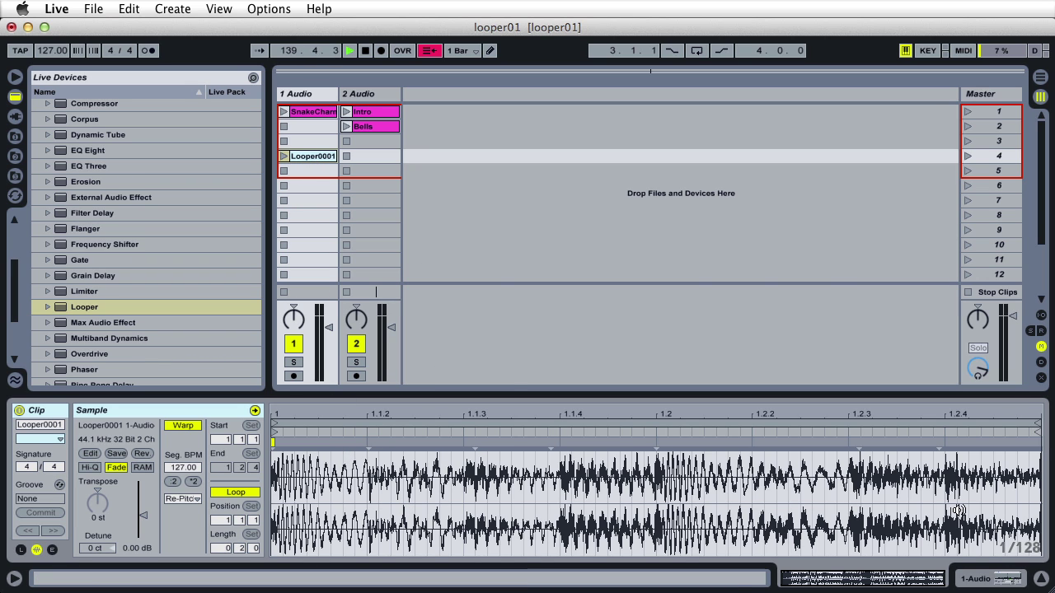
click(979, 580)
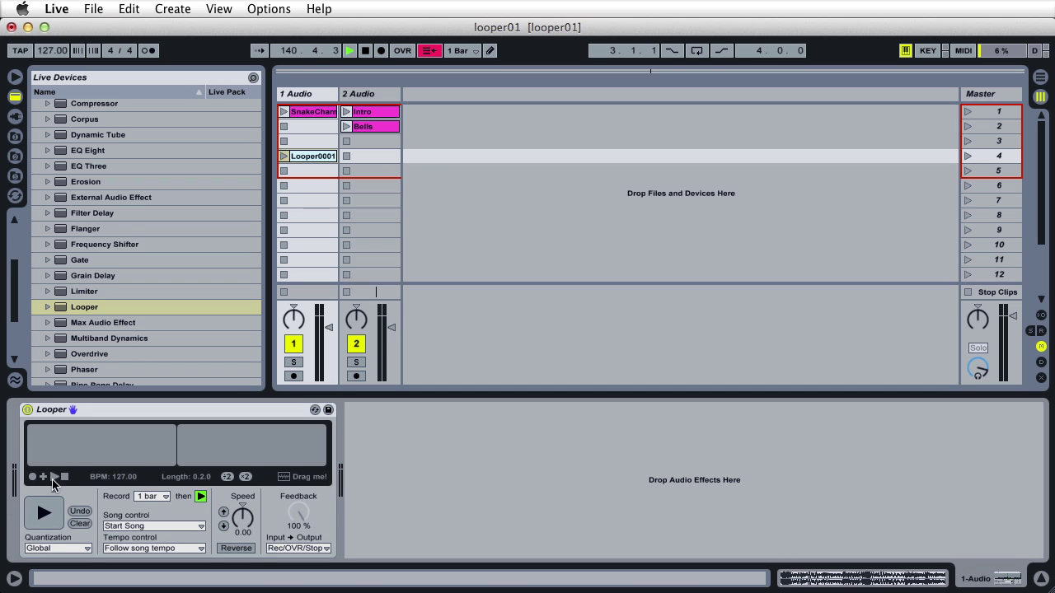
click(281, 156)
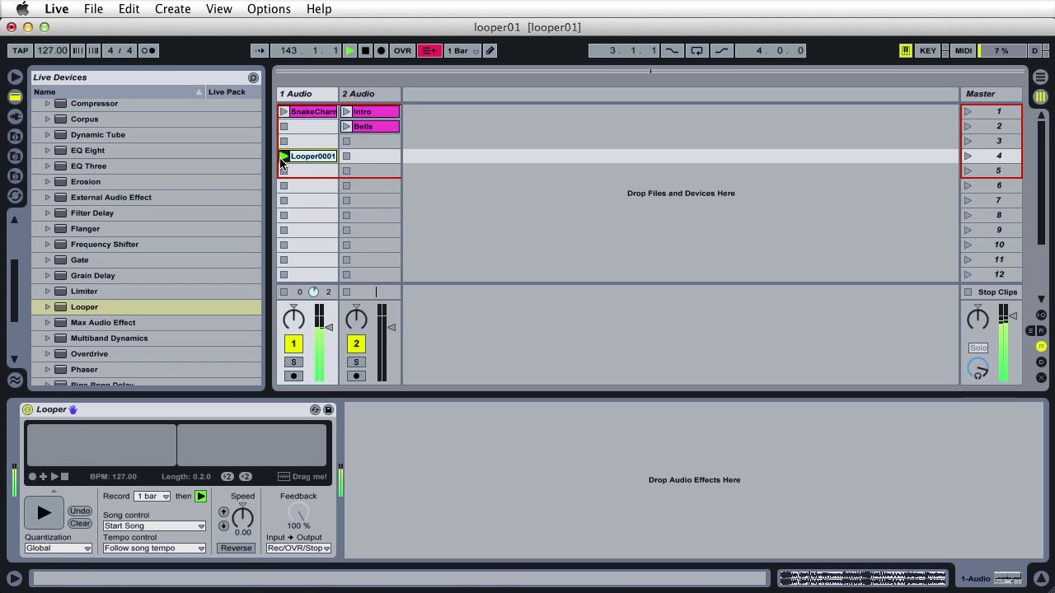
click(283, 292)
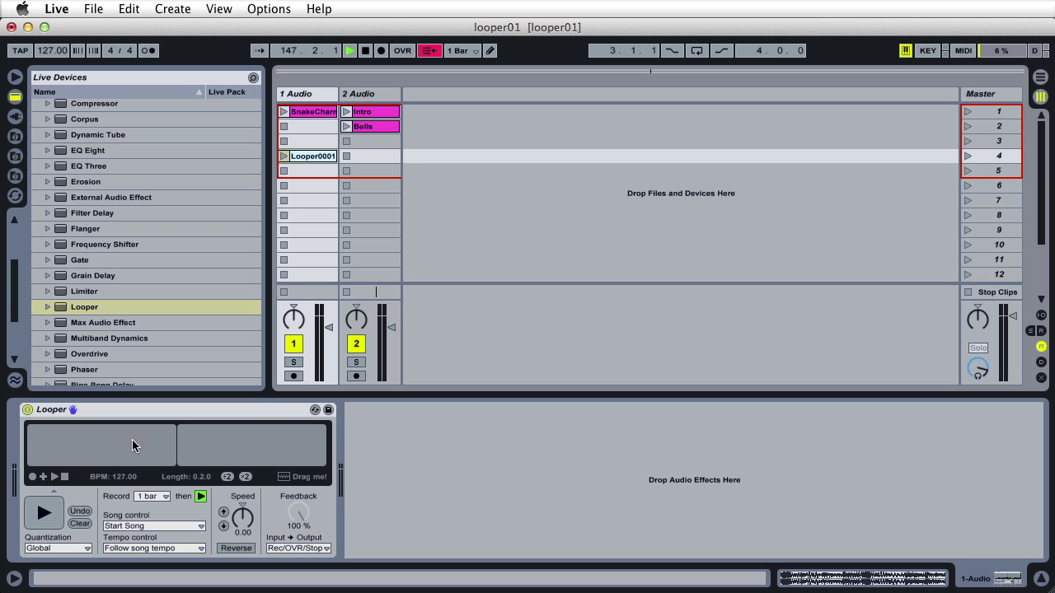
Clear the Looper, restart SnakeCharmer from around bar 70, and record a fresh one-bar loop
click(309, 111)
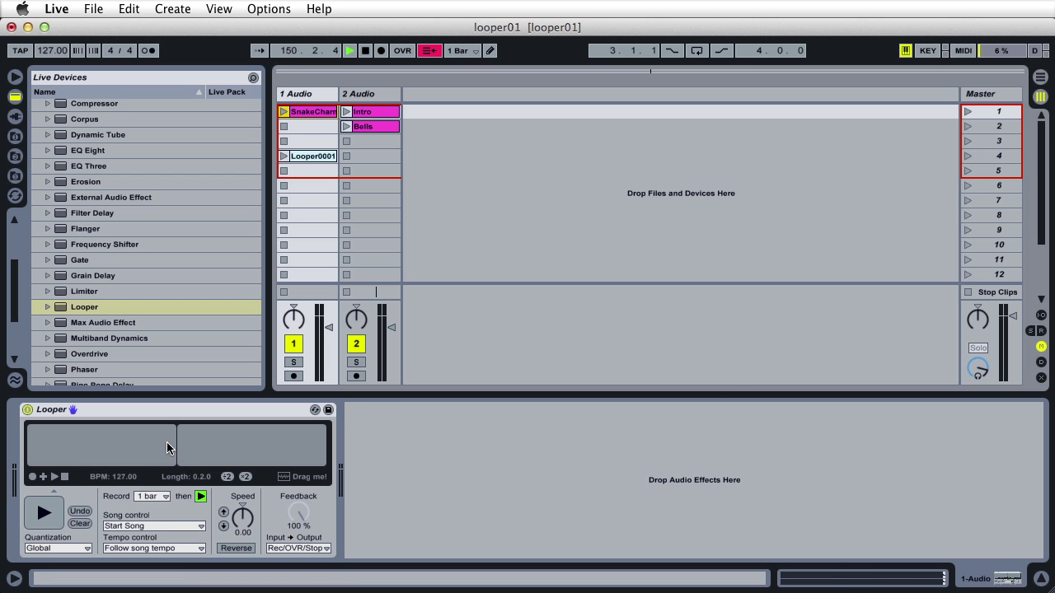
click(79, 524)
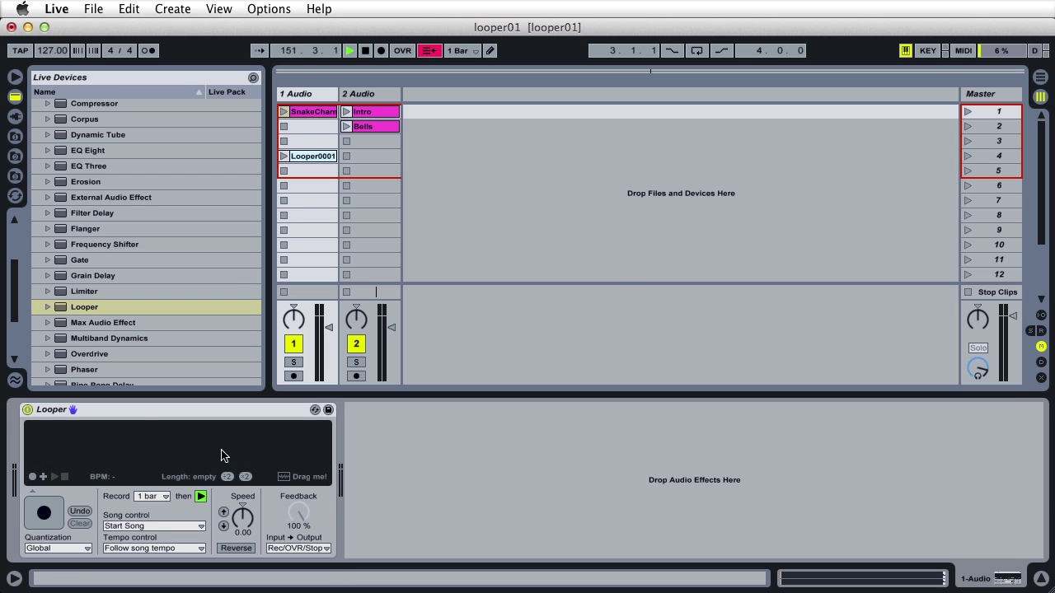
key(shift+Tab)
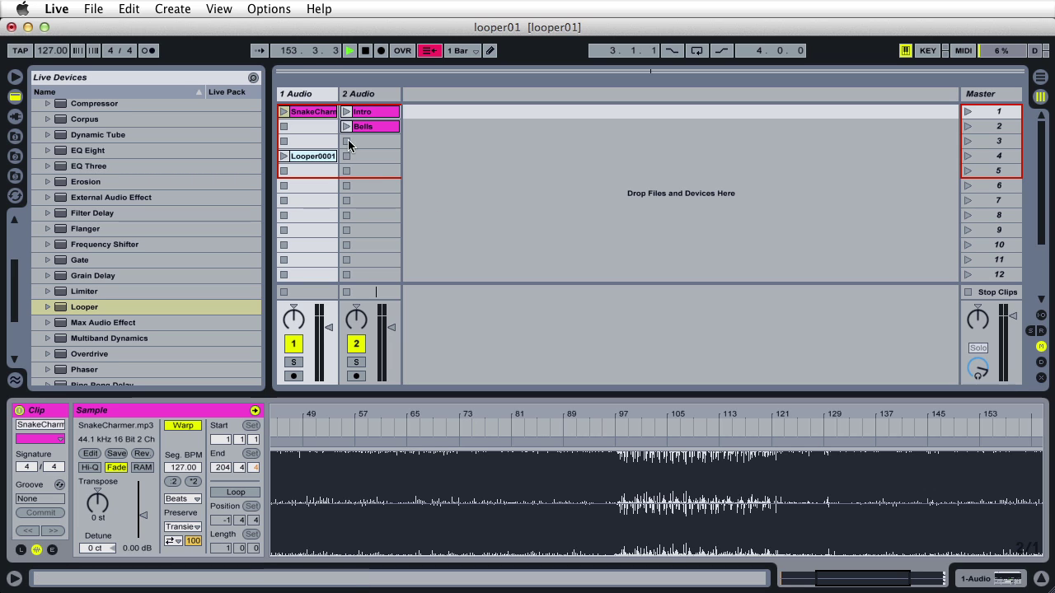
click(444, 423)
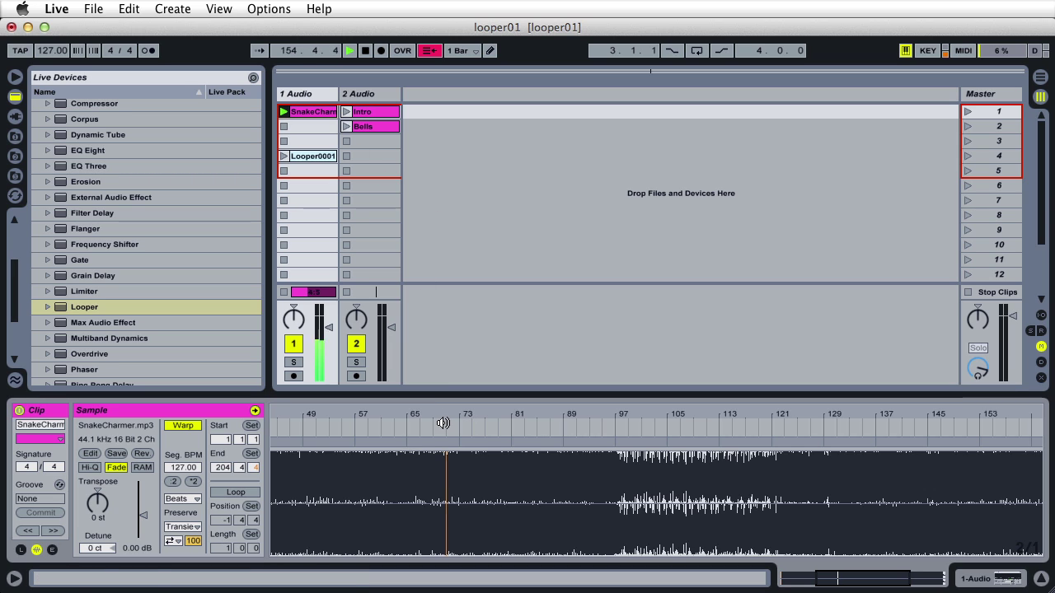
click(981, 582)
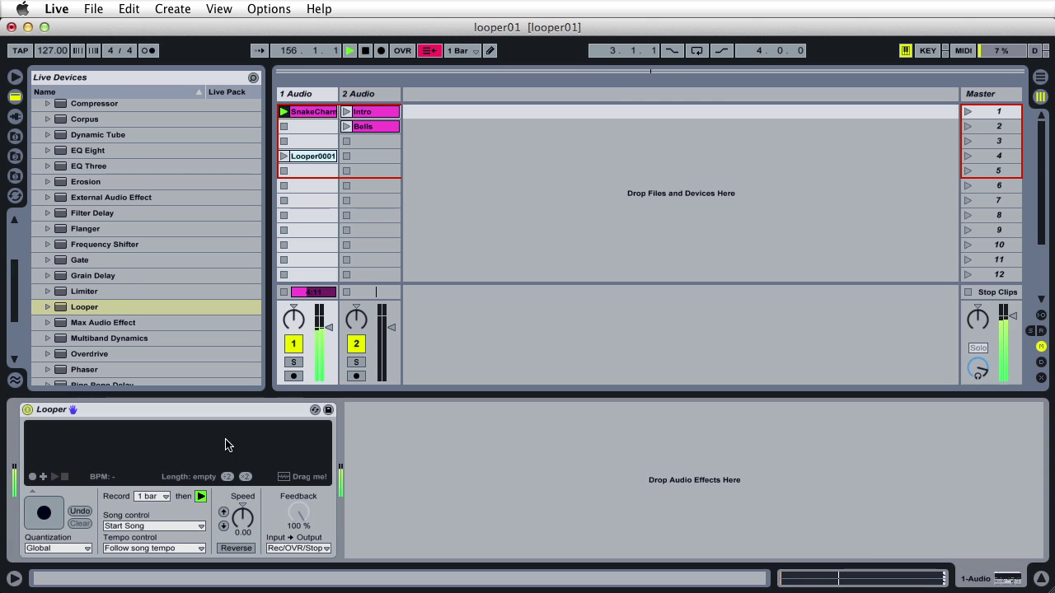
click(43, 514)
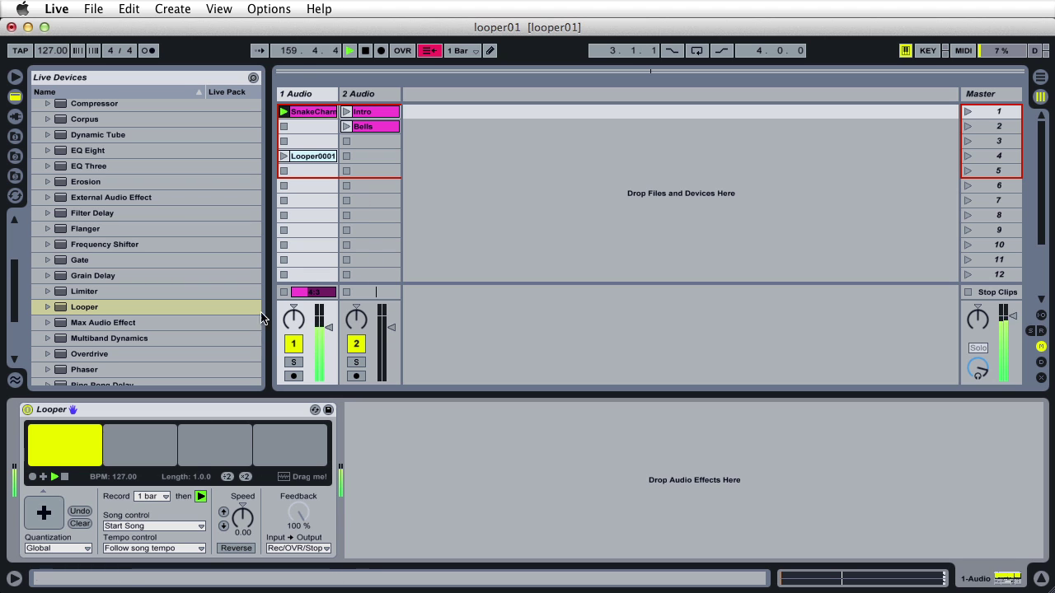
Launch the Bells clip on track 2 and view its sample, then bring back track 1's Looper device
click(346, 126)
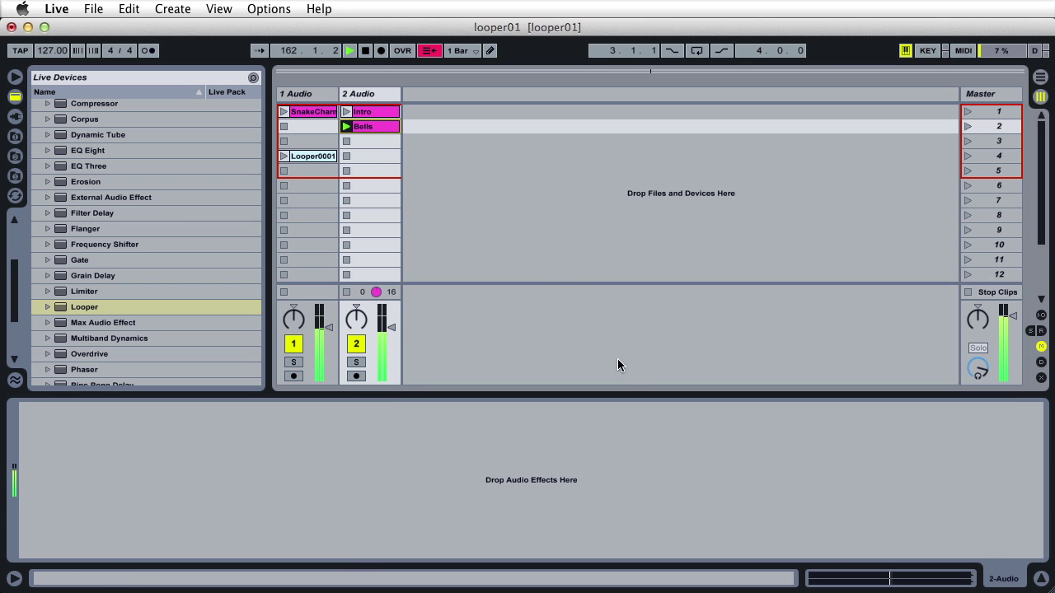
click(856, 577)
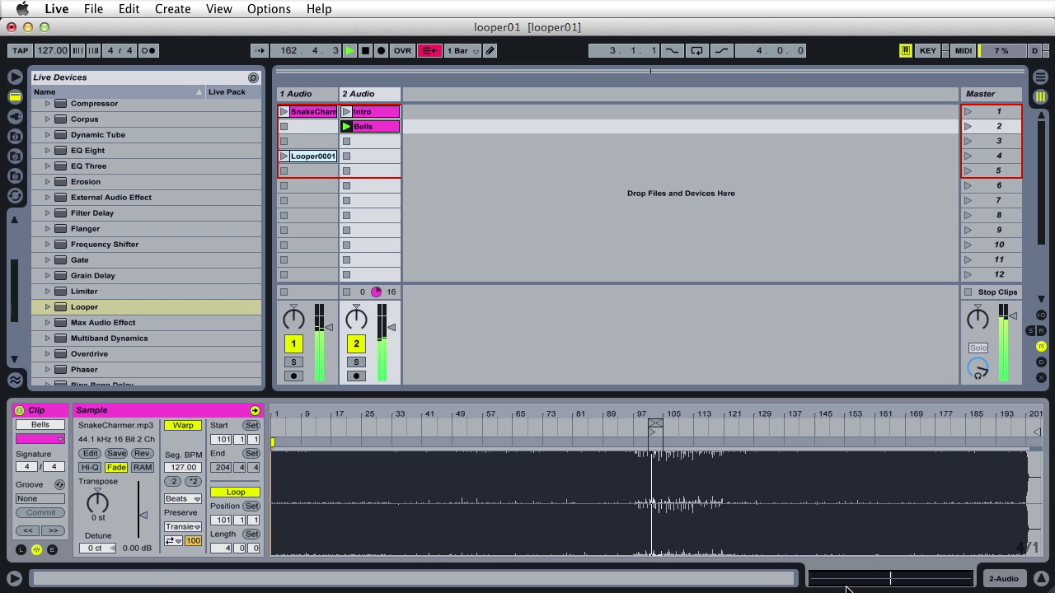
click(304, 126)
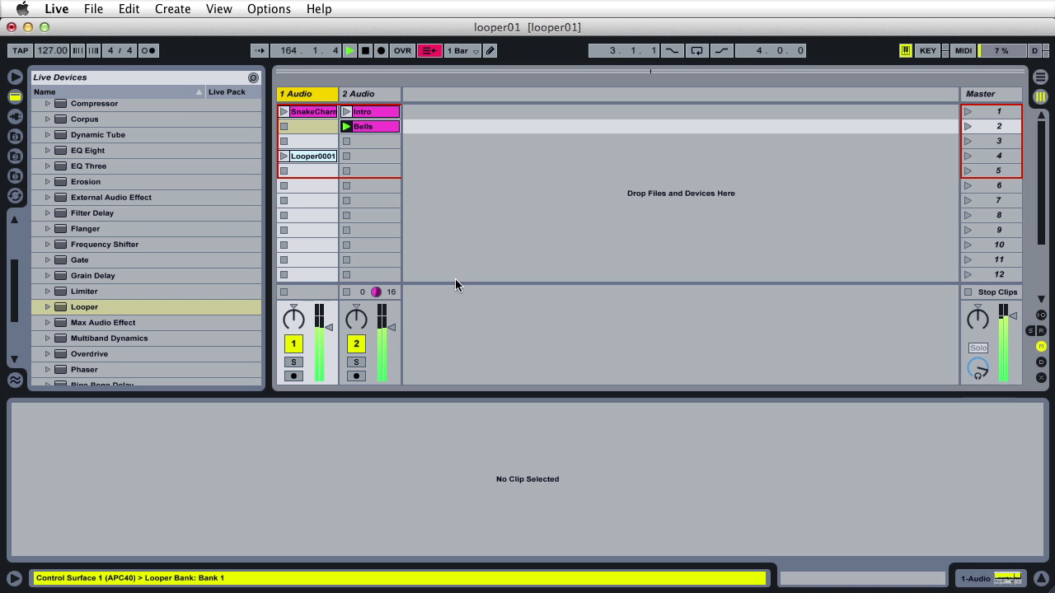
click(976, 578)
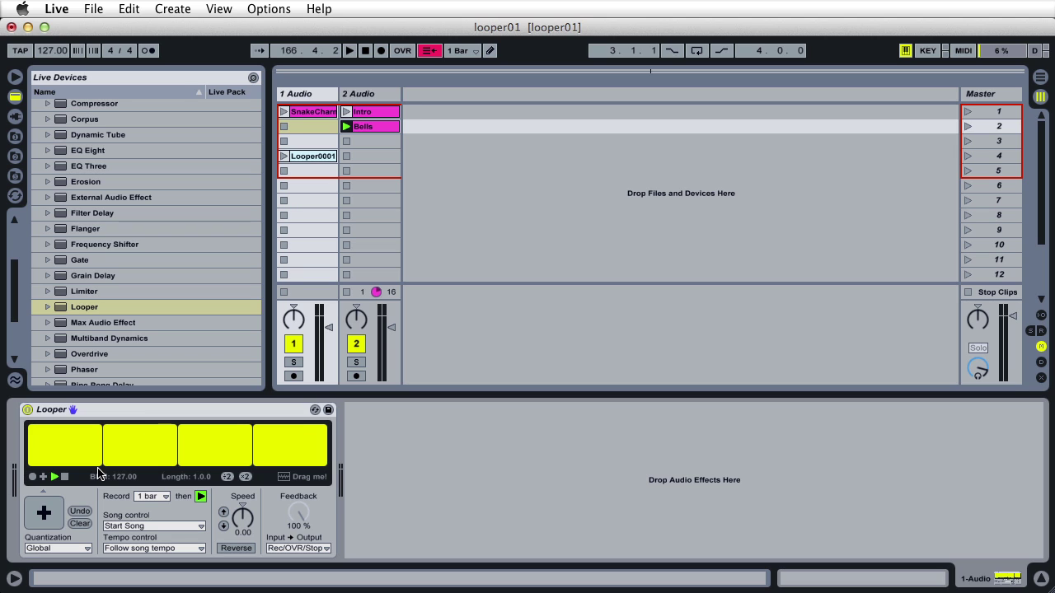
Stop the Bells clip and the Looper, set Looper speed to 36.0, and relaunch SnakeCharmer
click(346, 291)
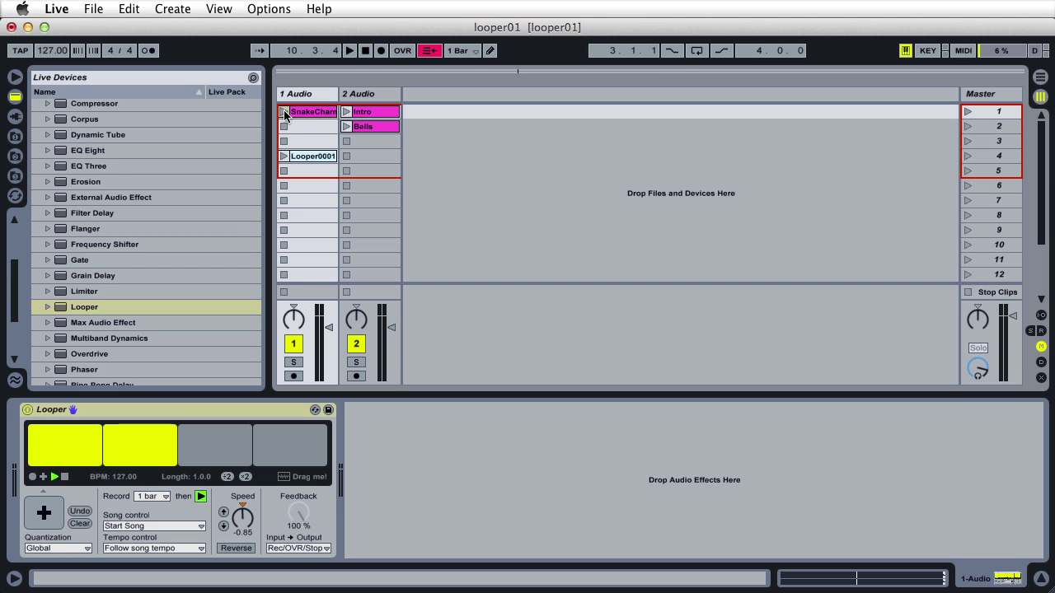
click(63, 478)
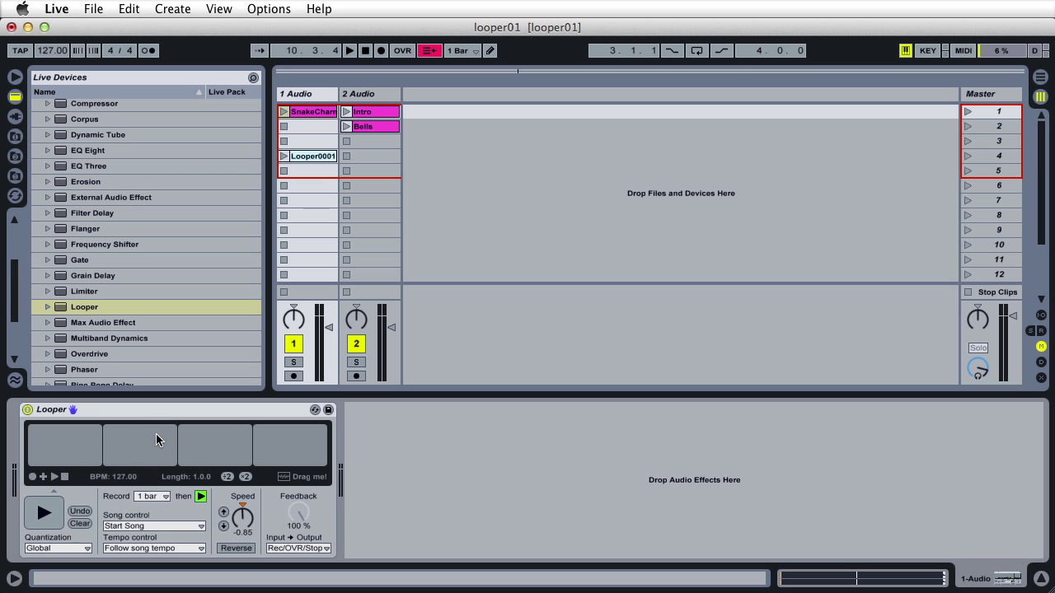
click(244, 534)
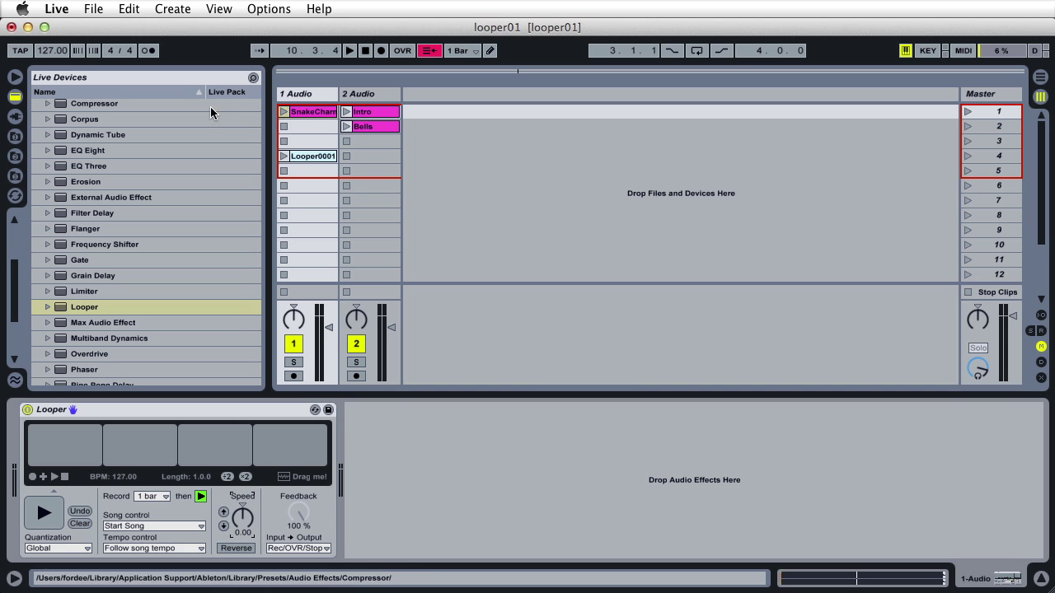
click(284, 112)
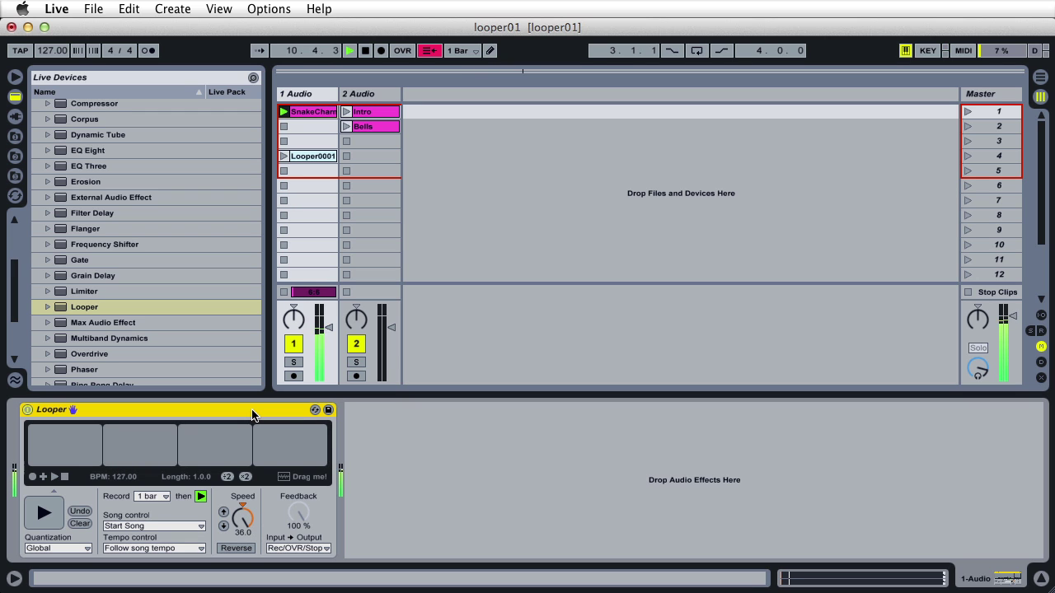
Stop the transport with Space and launch the SnakeCharmer clip on track 1 again
key(space)
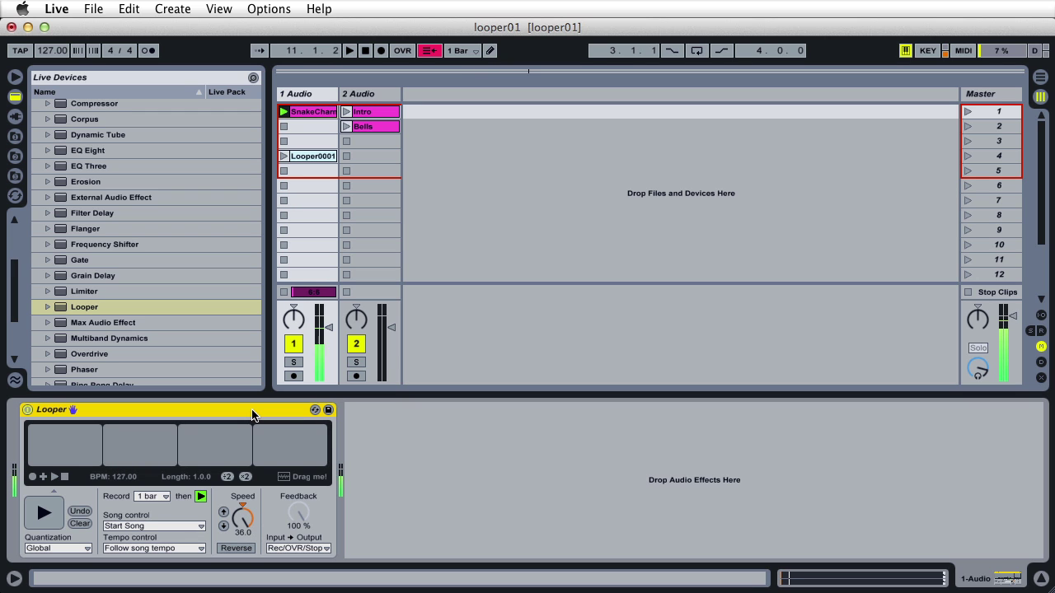
click(283, 112)
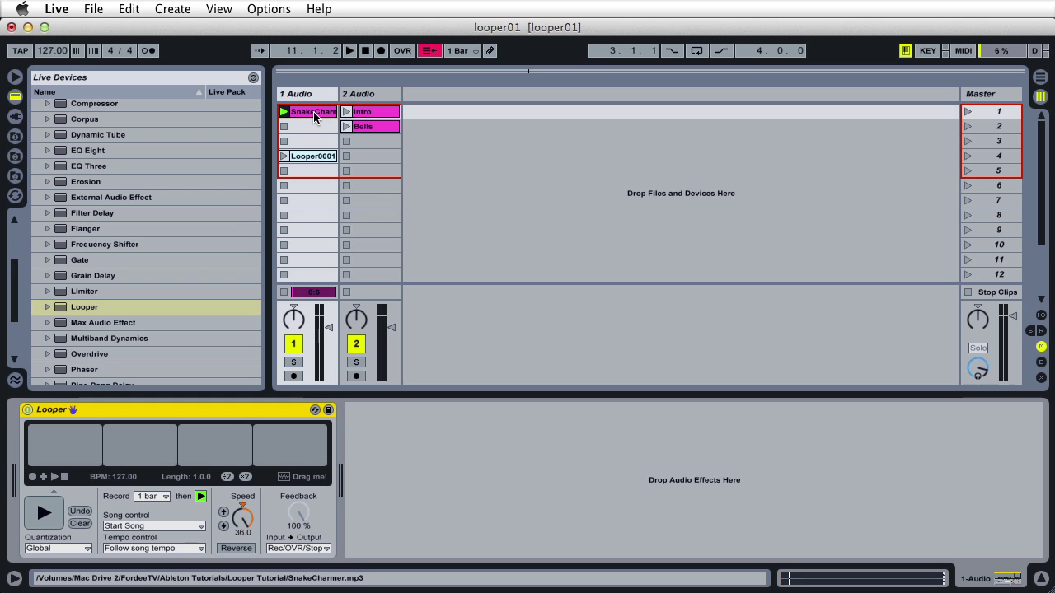